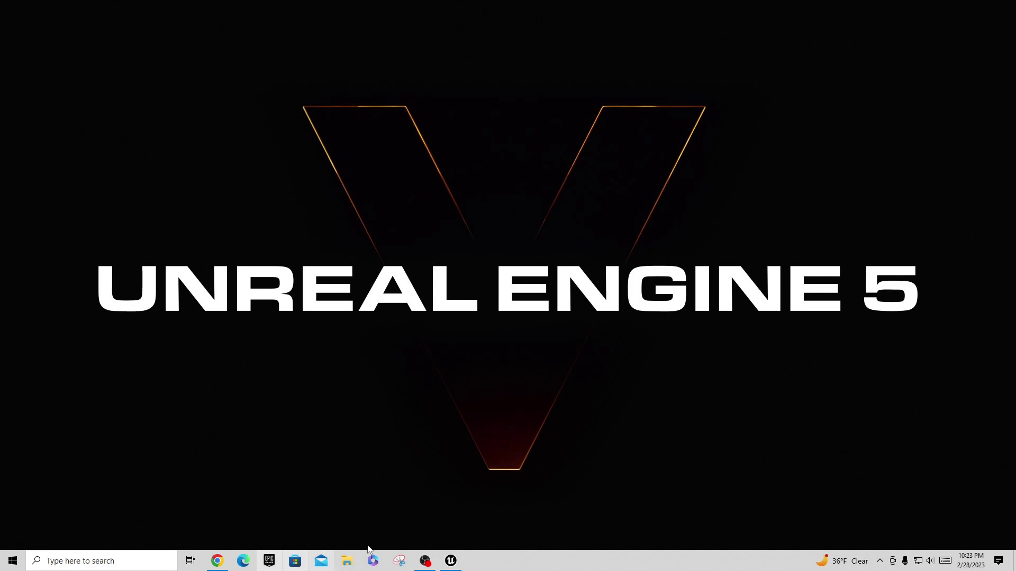
Search Google in Chrome for 'github alsv4'
{"action": "left_click", "coordinate": [216, 561]}
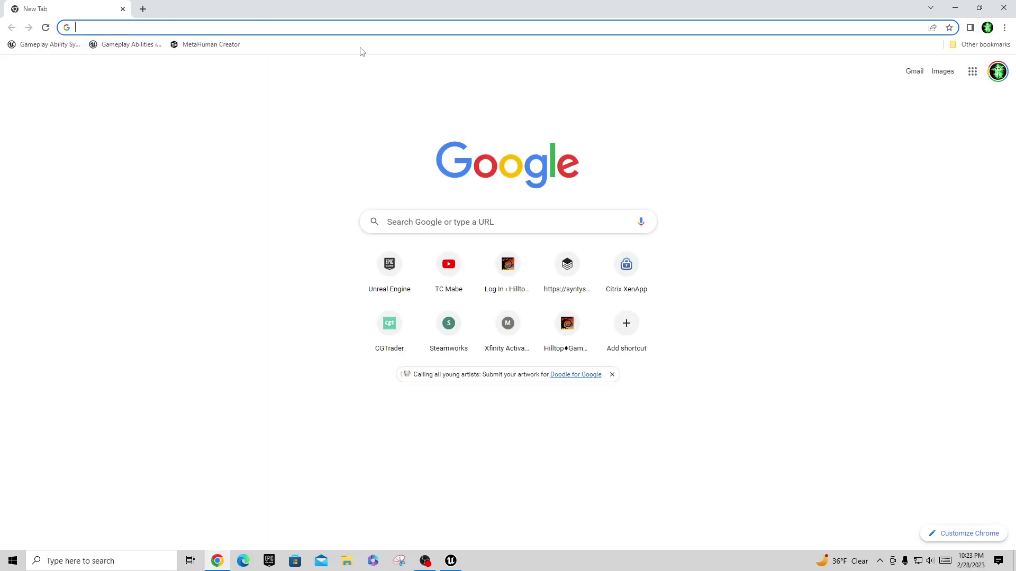
{"action": "left_click", "coordinate": [432, 222]}
{"action": "type", "text": "git"}
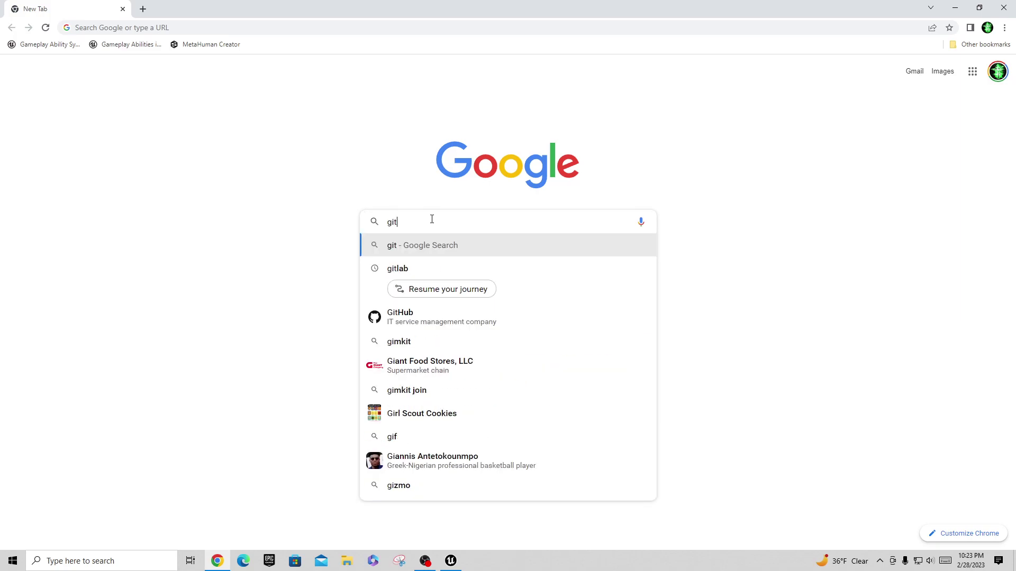
{"action": "type", "text": "hub alsv4"}
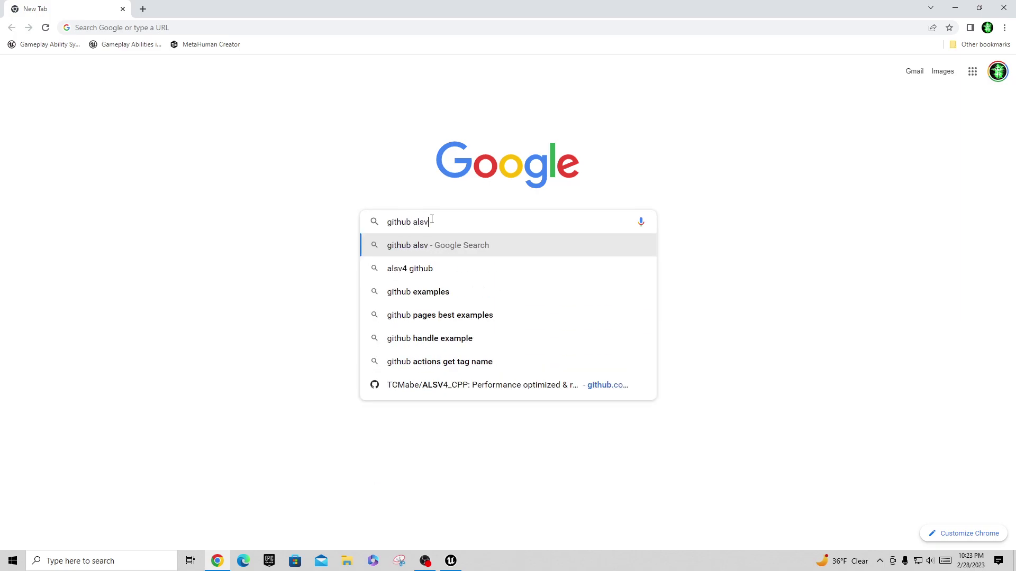
{"action": "key", "text": "Return"}
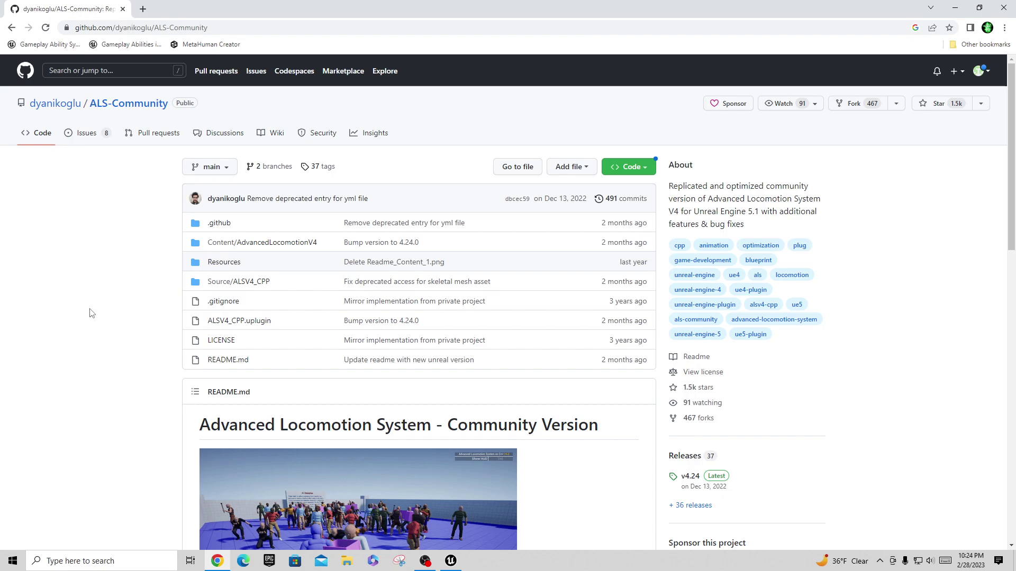
Download the ALS-Community repository as a ZIP archive (about 34.6 MB) from the Code menu
{"action": "scroll", "coordinate": [133, 364], "scroll_direction": "down", "scroll_amount": 4}
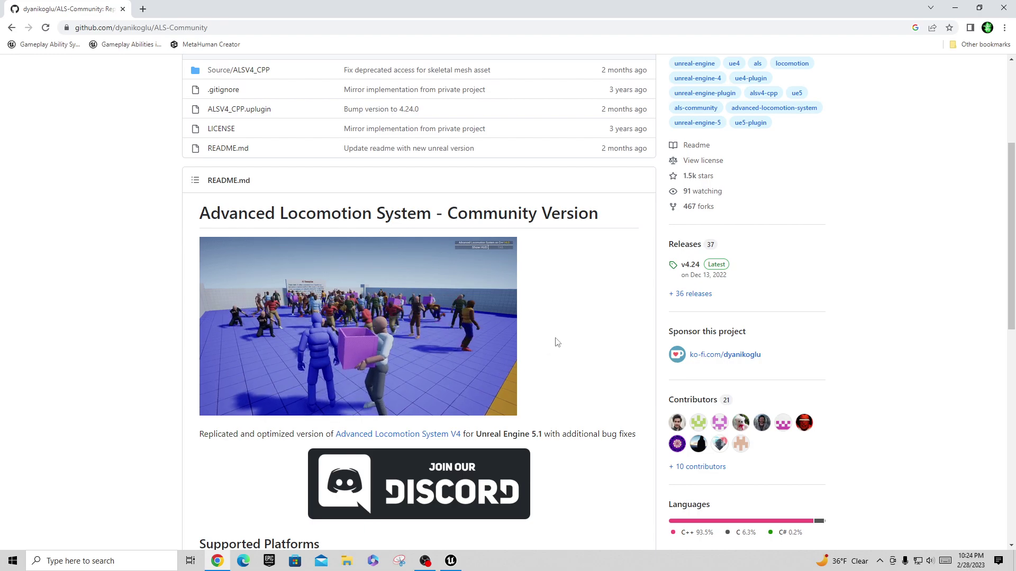
{"action": "scroll", "coordinate": [555, 342], "scroll_direction": "up", "scroll_amount": 4}
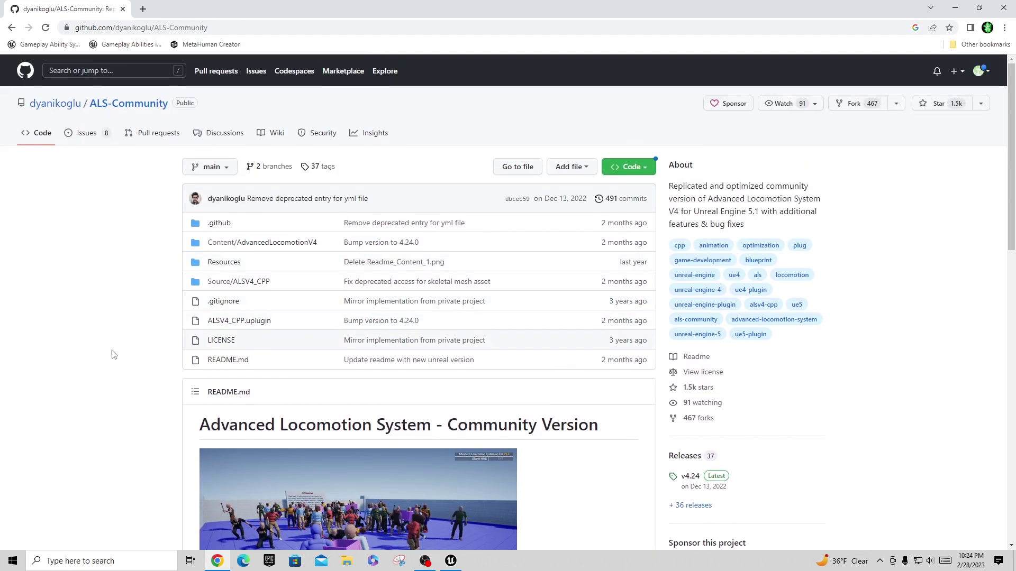
{"action": "left_click", "coordinate": [645, 168]}
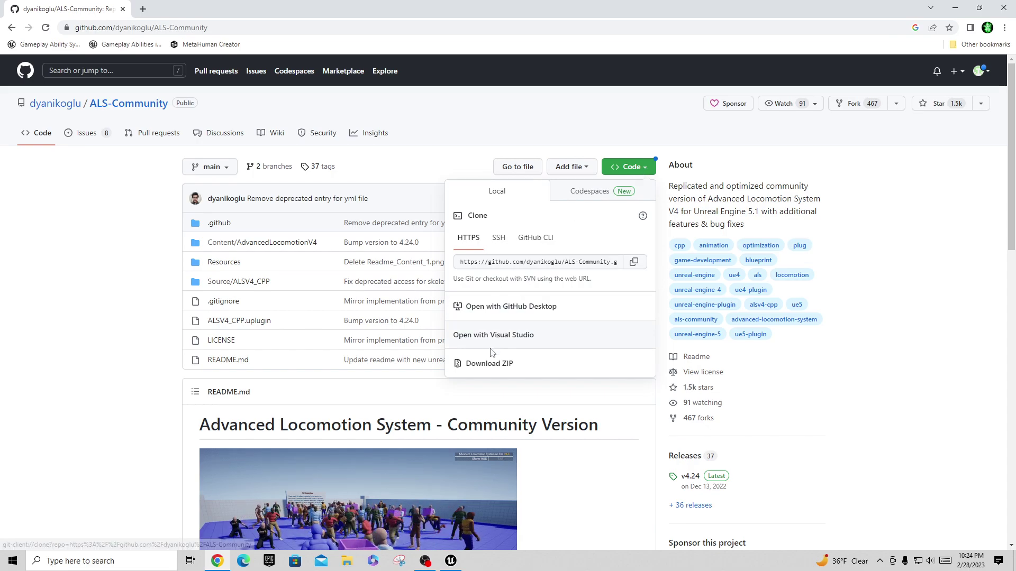
{"action": "left_click", "coordinate": [483, 365]}
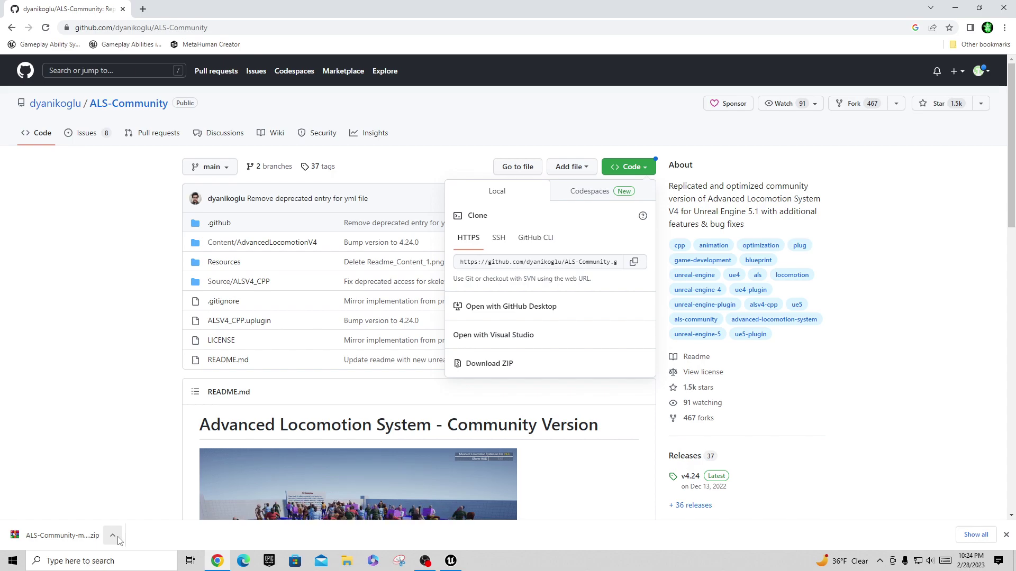
{"action": "left_click", "coordinate": [112, 535]}
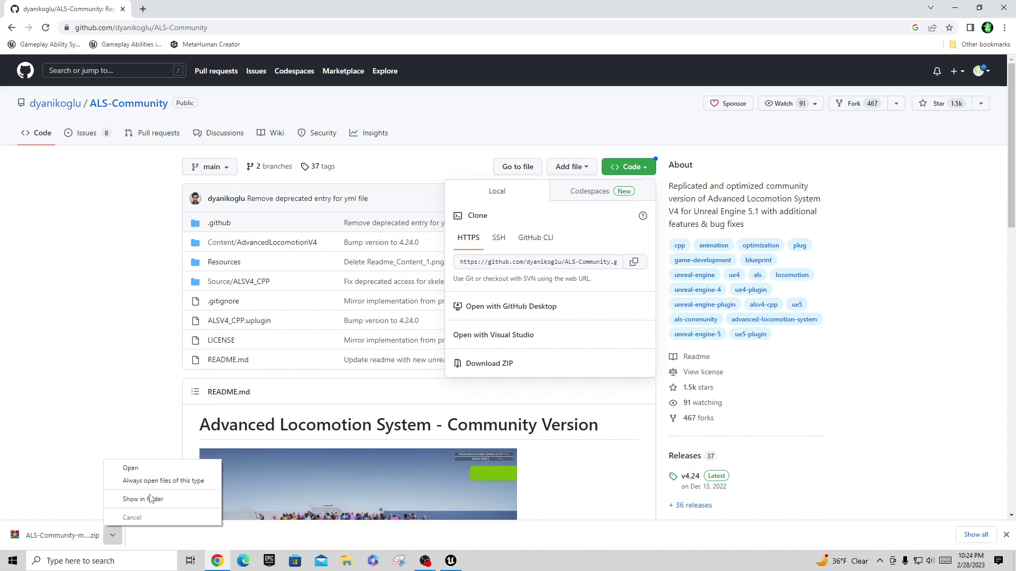
Show the download in Downloads, delete the old ALS-Community-main folder, and select ALS-Community-main.zip
{"action": "left_click", "coordinate": [132, 495]}
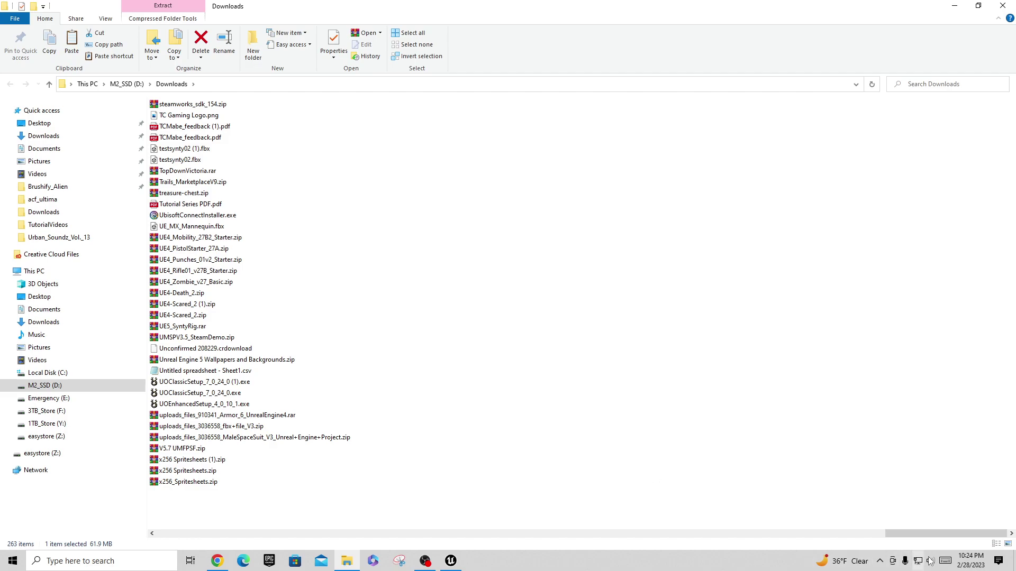
{"action": "left_click_drag", "start_coordinate": [925, 531], "coordinate": [347, 534]}
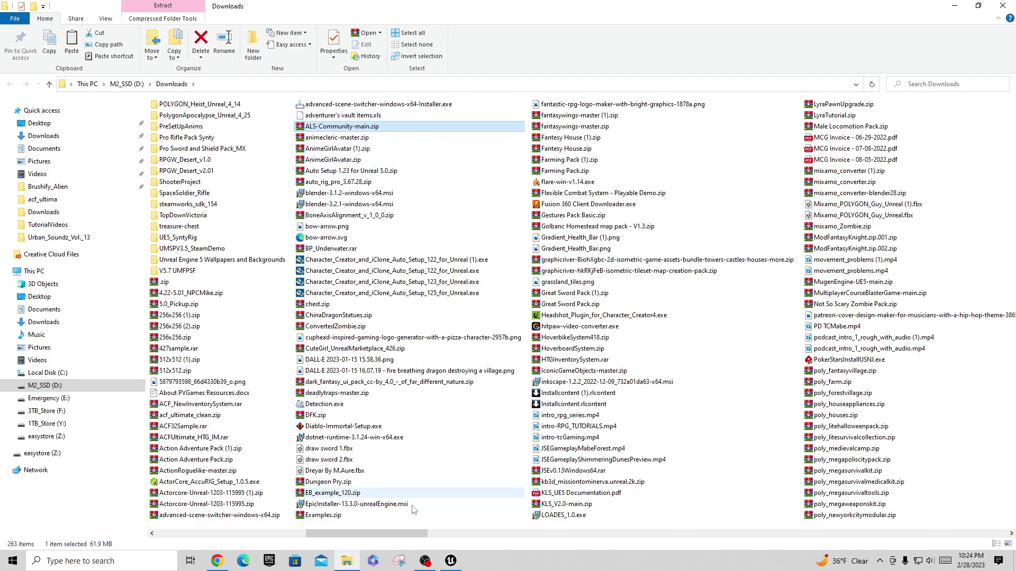
{"action": "left_click_drag", "start_coordinate": [366, 534], "coordinate": [217, 534]}
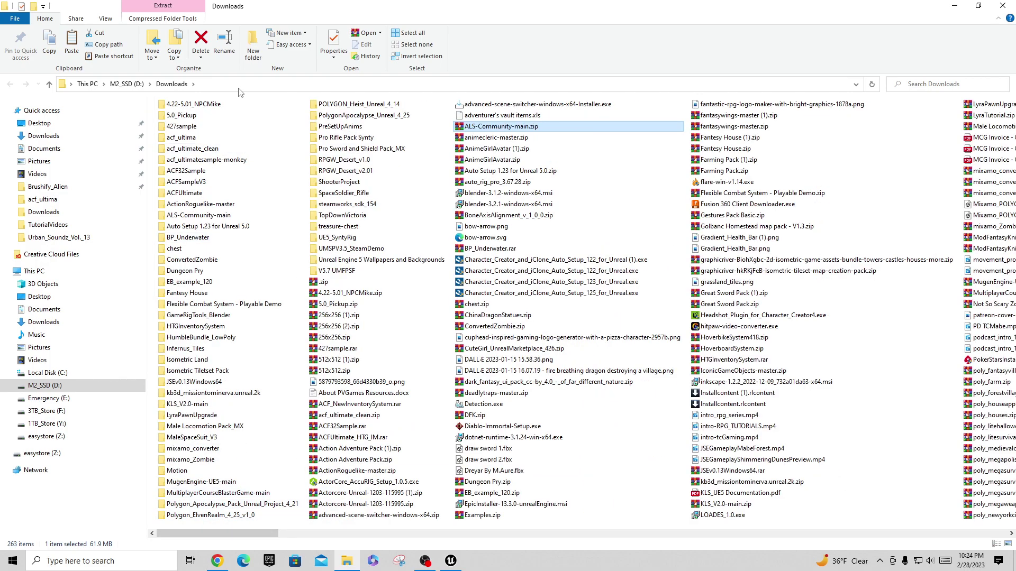
{"action": "right_click", "coordinate": [192, 217]}
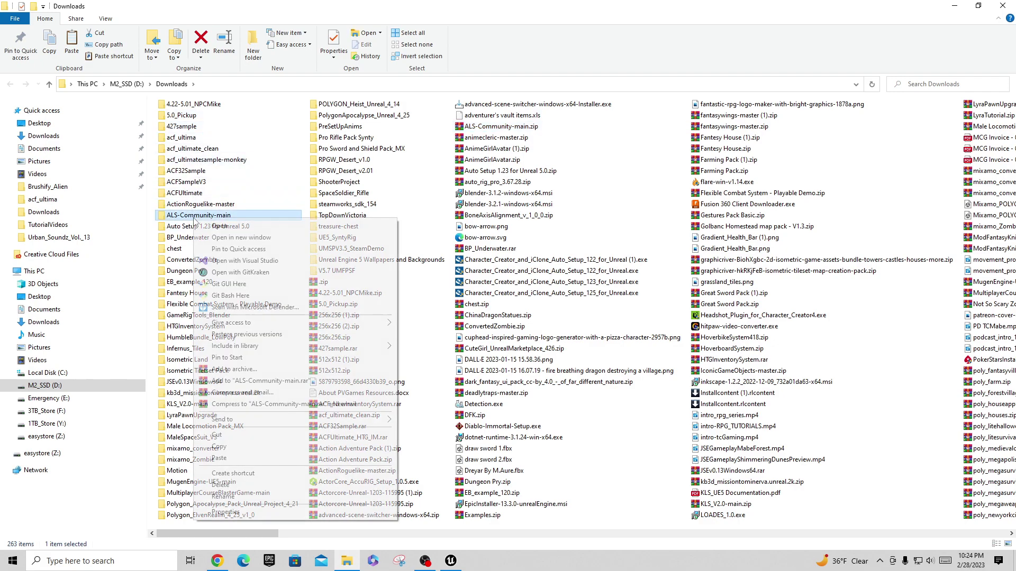
{"action": "left_click", "coordinate": [249, 487]}
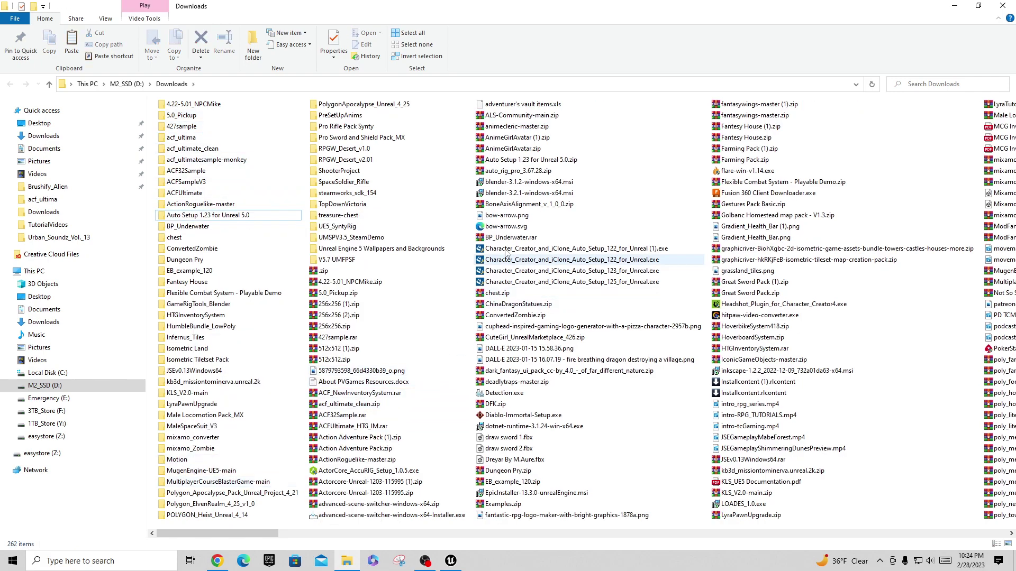
{"action": "left_click", "coordinate": [506, 116]}
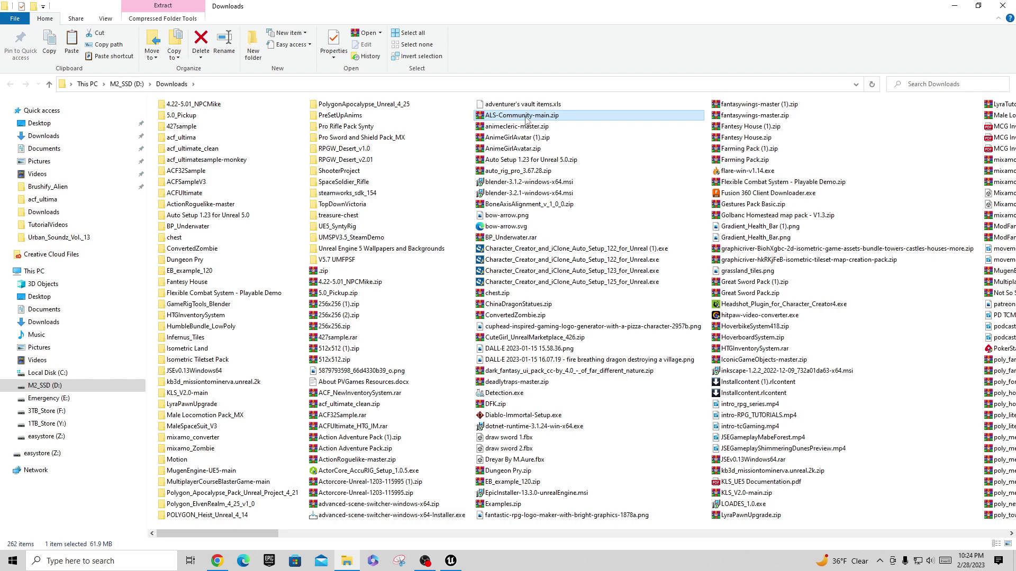
Browse the archive through Content > AdvancedLocomotionV4 down to the Levels folder's demo maps
{"action": "left_click", "coordinate": [237, 192]}
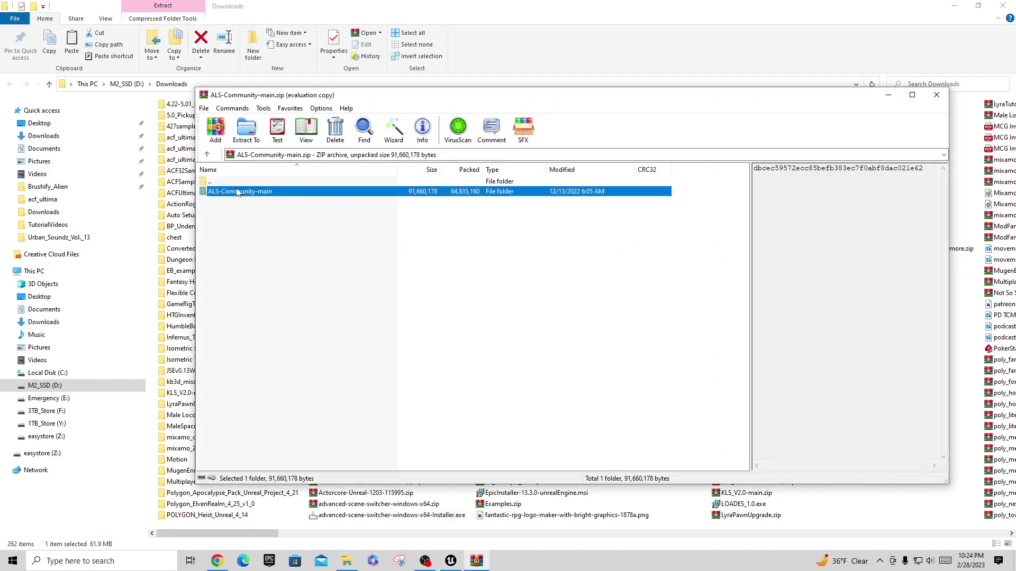
{"action": "left_click", "coordinate": [630, 289]}
{"action": "double_click", "coordinate": [207, 194]}
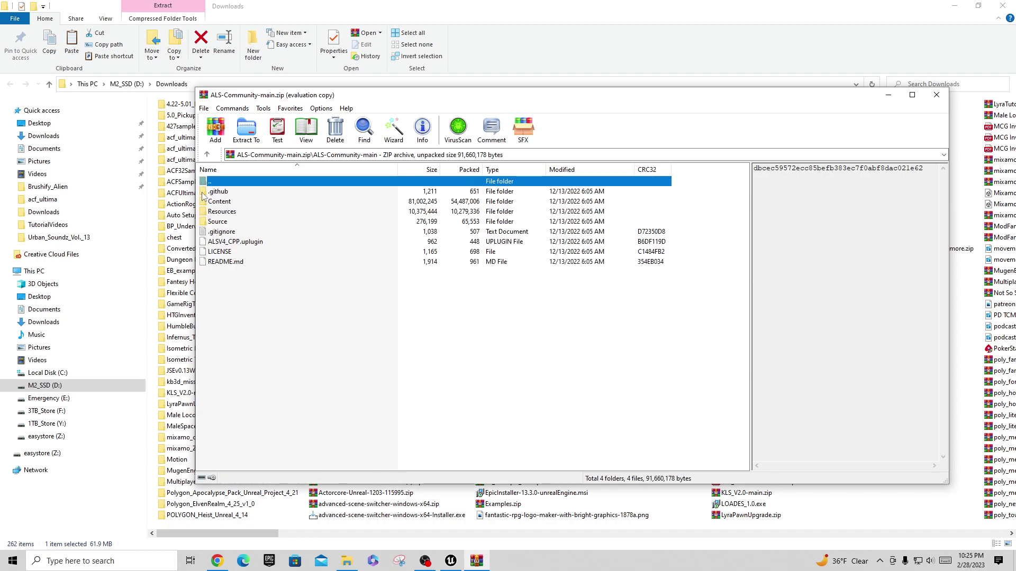
{"action": "double_click", "coordinate": [226, 203]}
{"action": "double_click", "coordinate": [235, 192]}
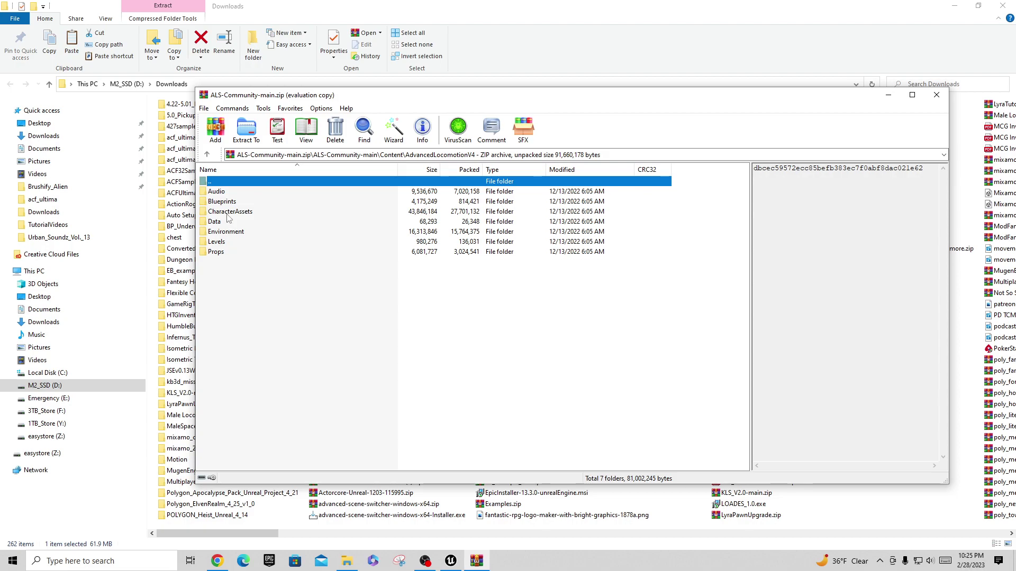
{"action": "double_click", "coordinate": [217, 243]}
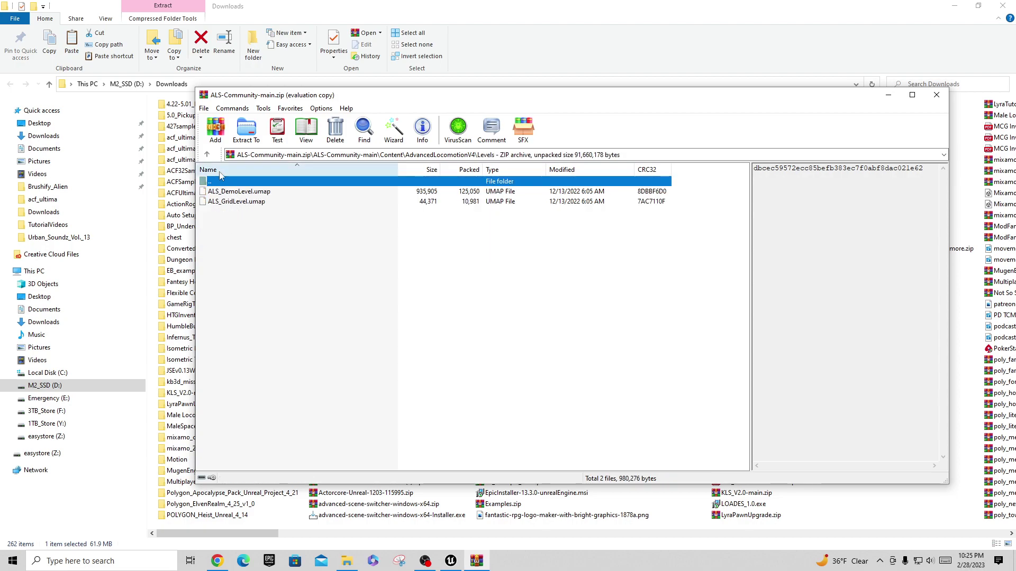
Navigate back up to the archive's top ALS-Community-main folder
{"action": "left_click", "coordinate": [207, 155]}
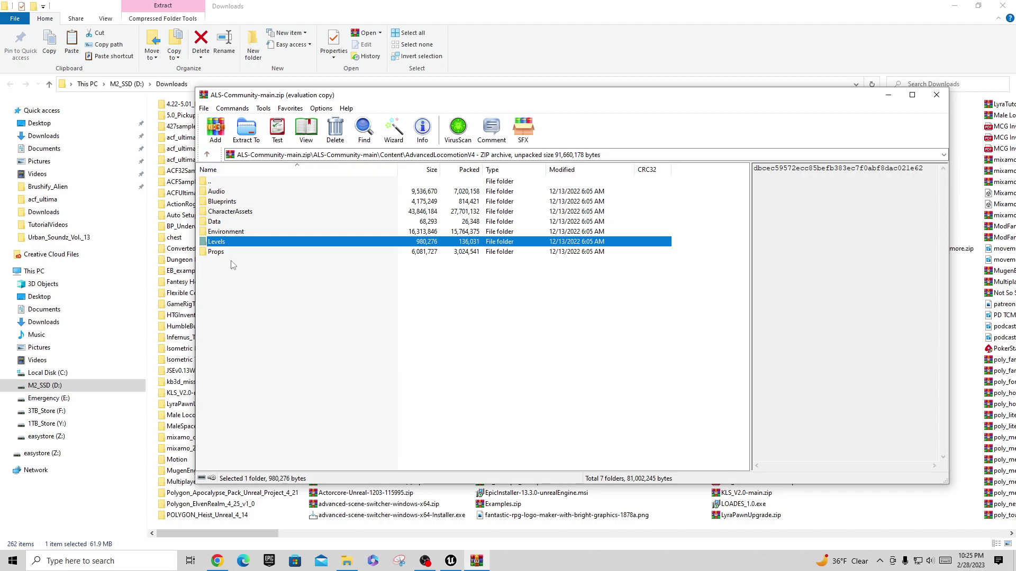
{"action": "left_click", "coordinate": [207, 155]}
{"action": "left_click", "coordinate": [207, 155]}
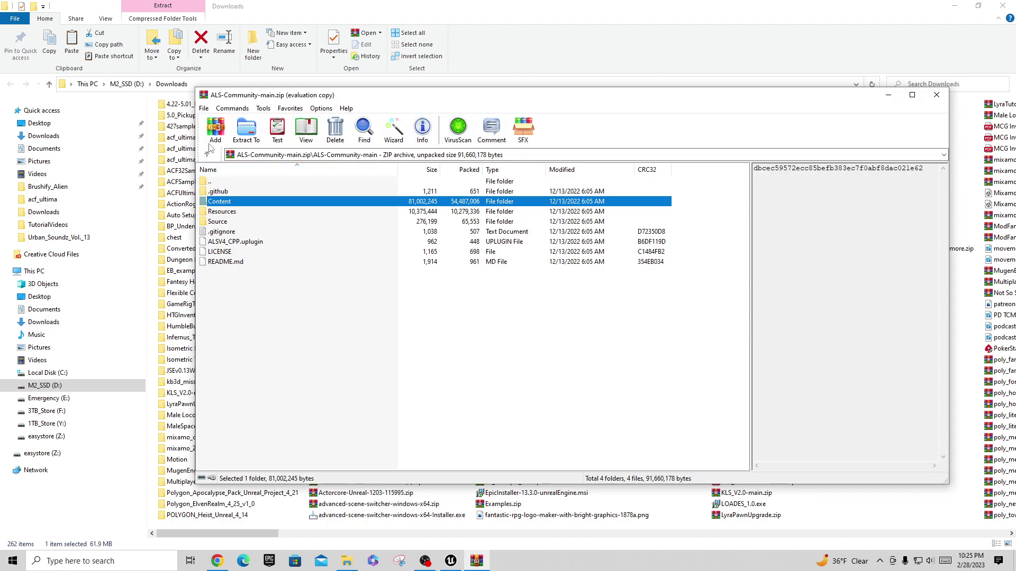
Extract ALS-Community-main.zip into an ALS-Community-main folder and open its inner subfolder
{"action": "left_click", "coordinate": [937, 94]}
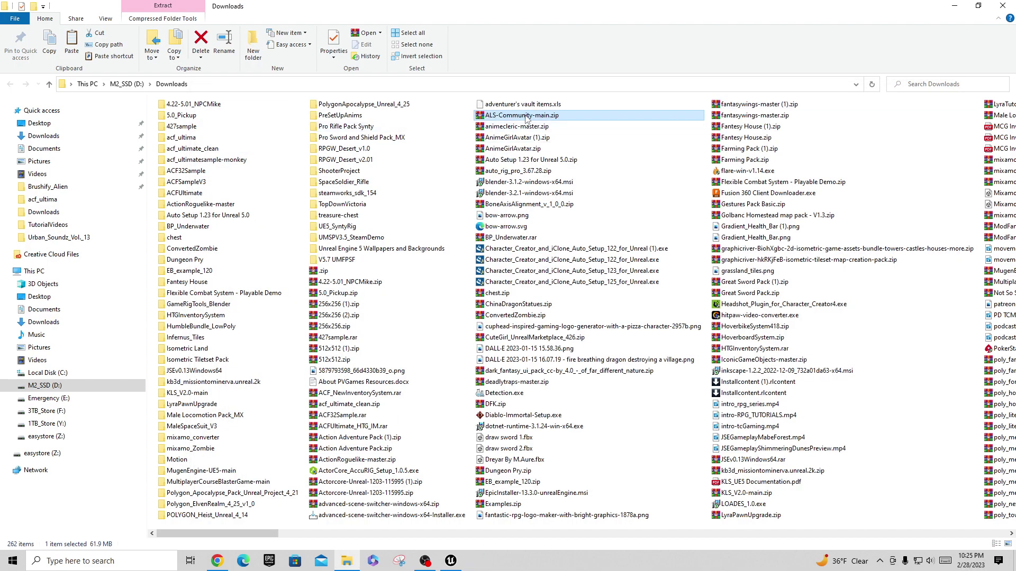
{"action": "right_click", "coordinate": [527, 117]}
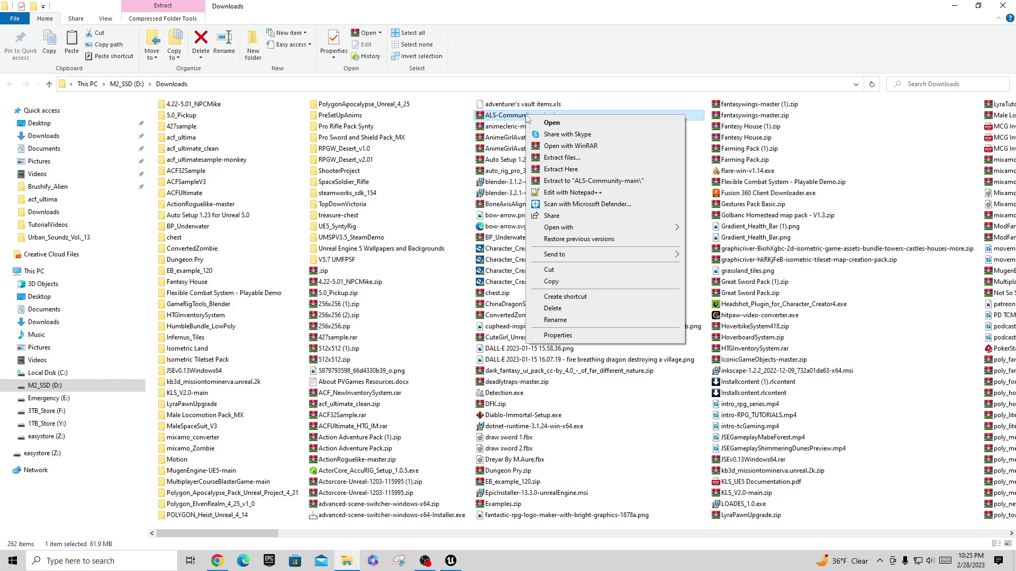
{"action": "left_click", "coordinate": [576, 182]}
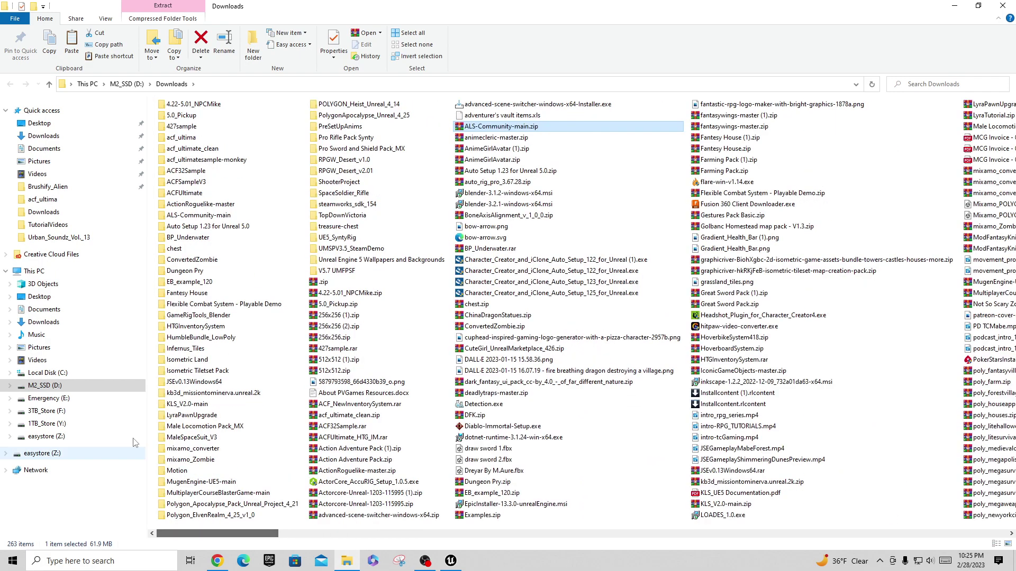
{"action": "double_click", "coordinate": [198, 215]}
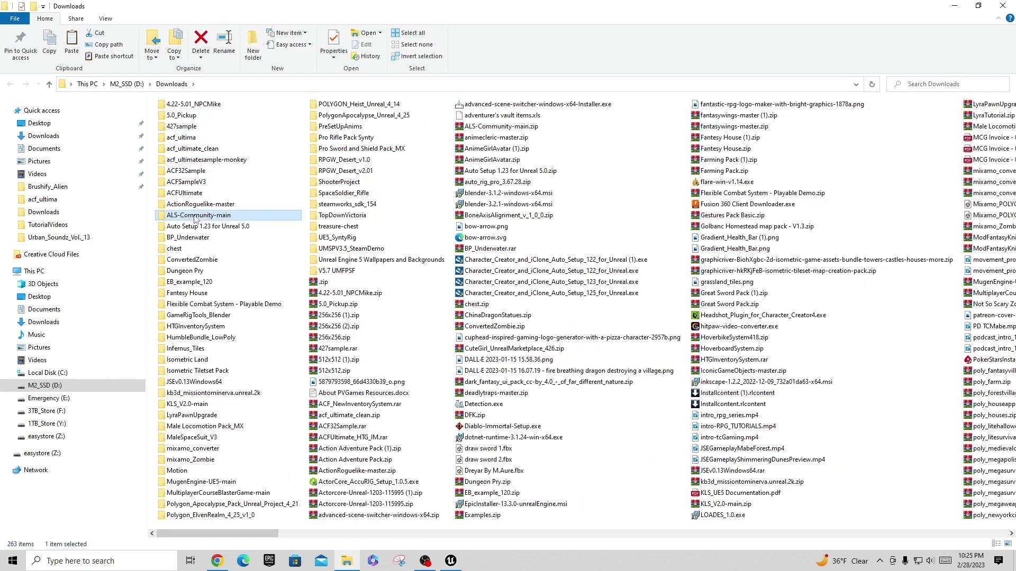
{"action": "double_click", "coordinate": [199, 118]}
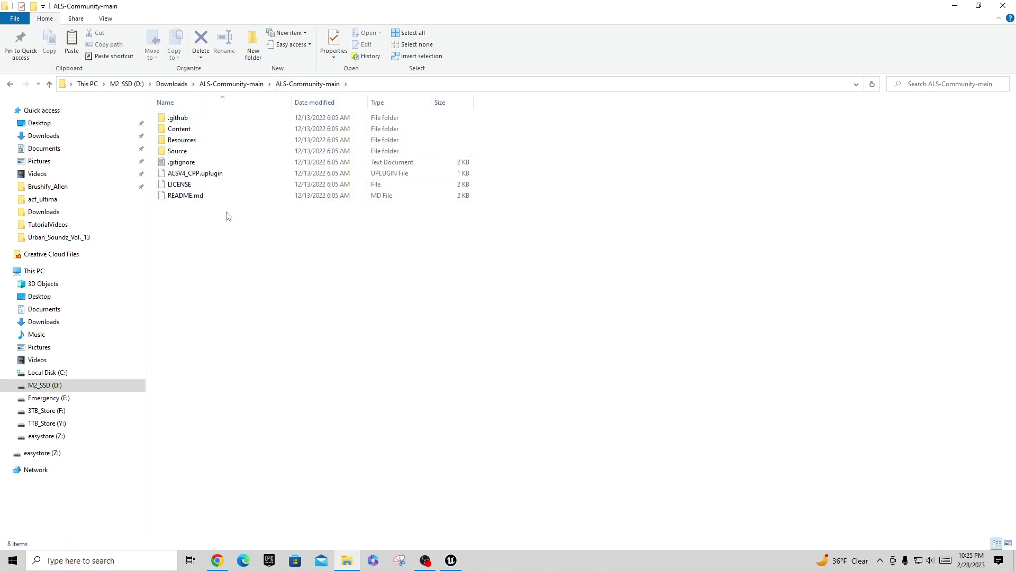
Cut the inner ALS-Community-main folder and paste it directly into Downloads
{"action": "left_click", "coordinate": [240, 86]}
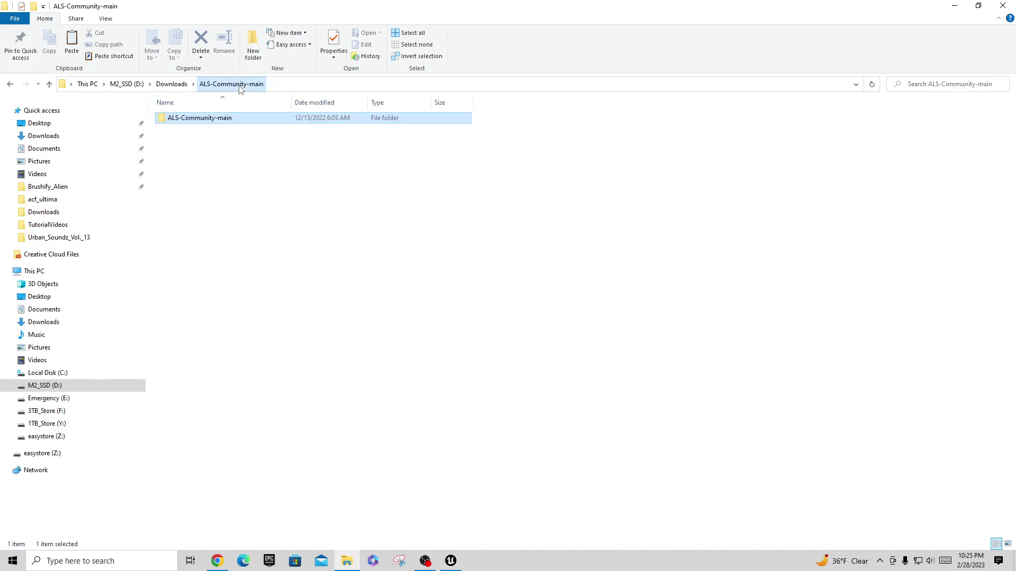
{"action": "right_click", "coordinate": [207, 123]}
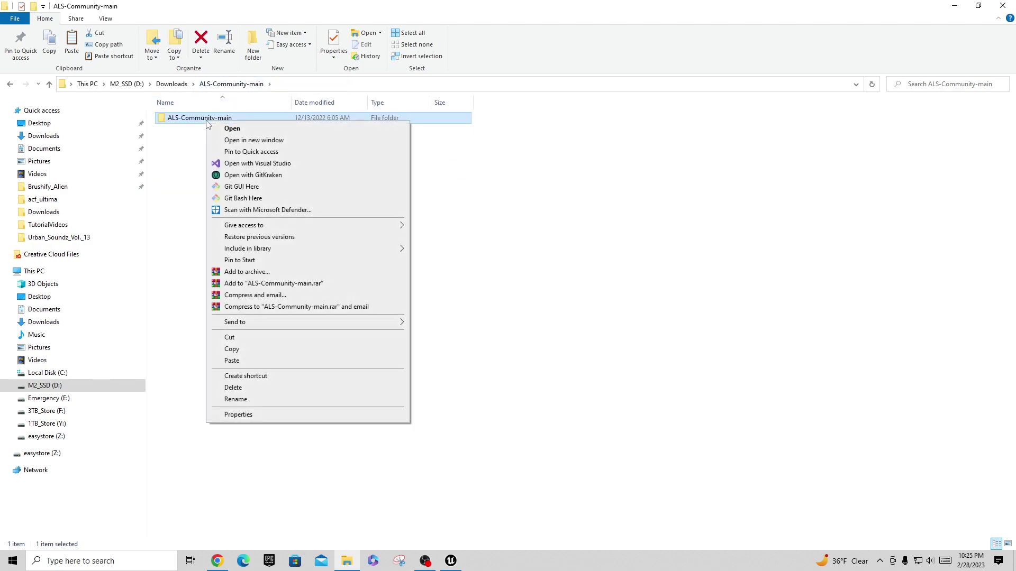
{"action": "left_click", "coordinate": [251, 339]}
{"action": "left_click", "coordinate": [171, 84]}
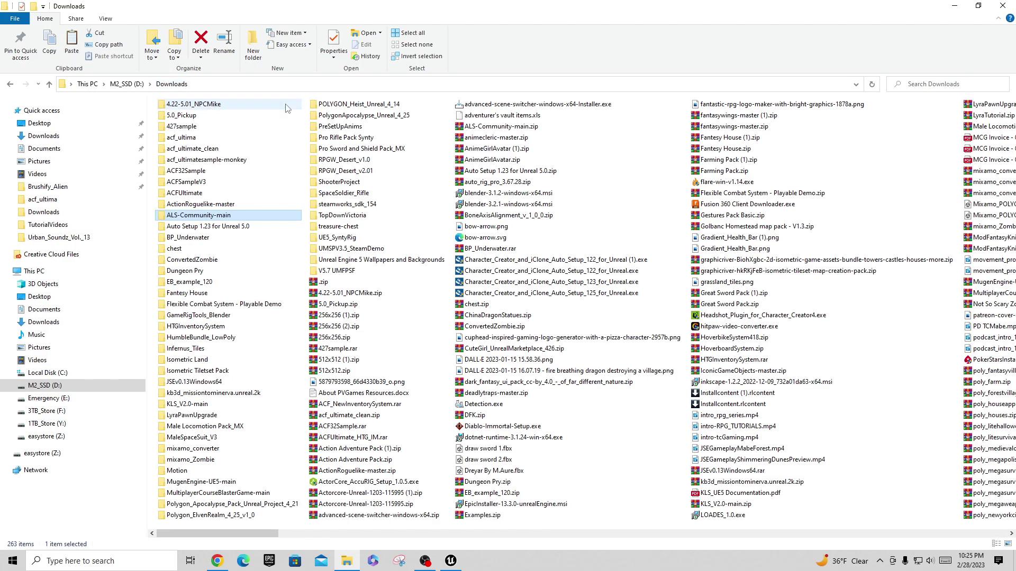
{"action": "right_click", "coordinate": [274, 130]}
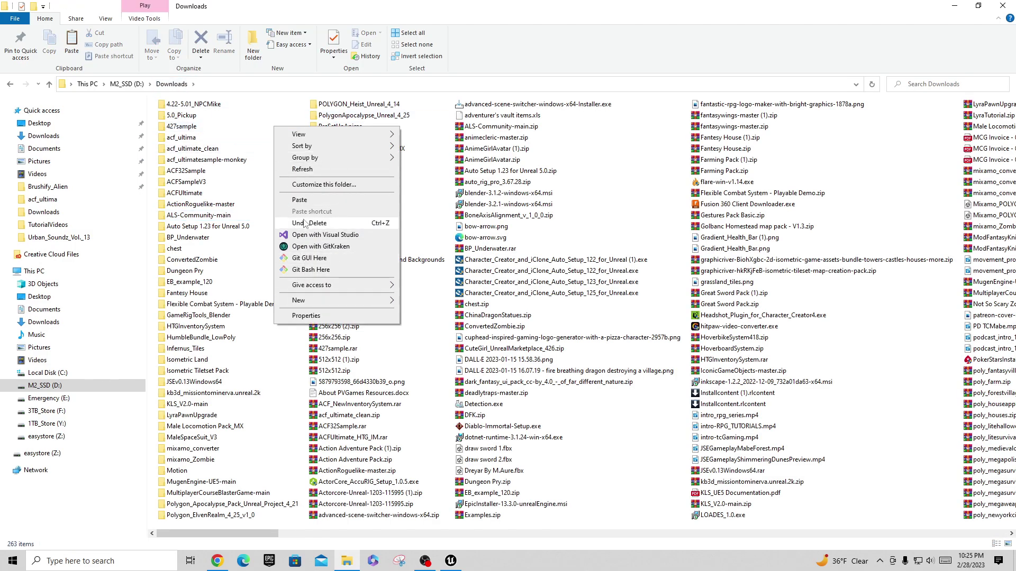
{"action": "left_click", "coordinate": [323, 199]}
Check the moved ALS-Community-main folder's Content, Source and ALSV4_CPP plugin files
{"action": "left_click", "coordinate": [215, 216]}
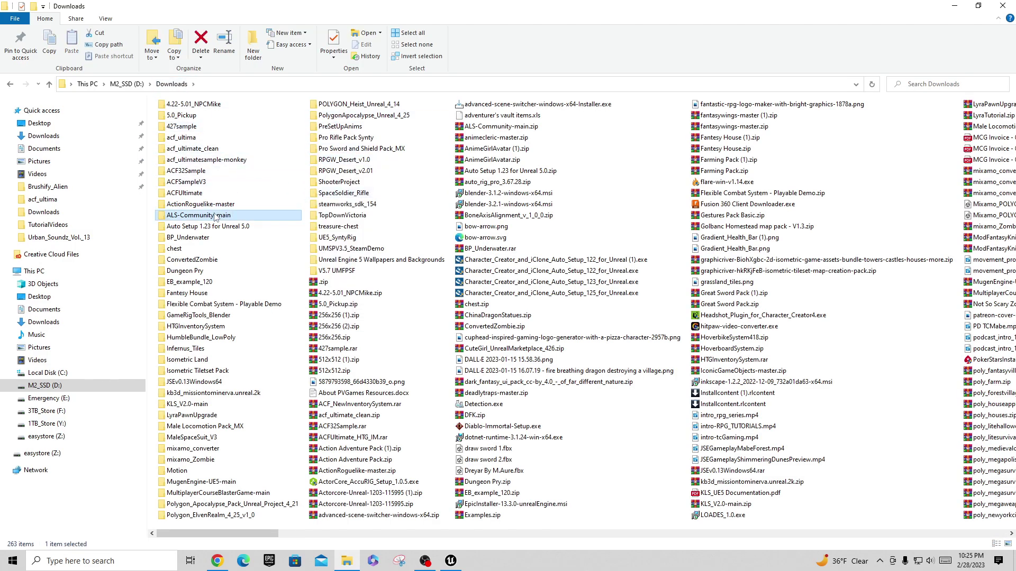
{"action": "double_click", "coordinate": [216, 216]}
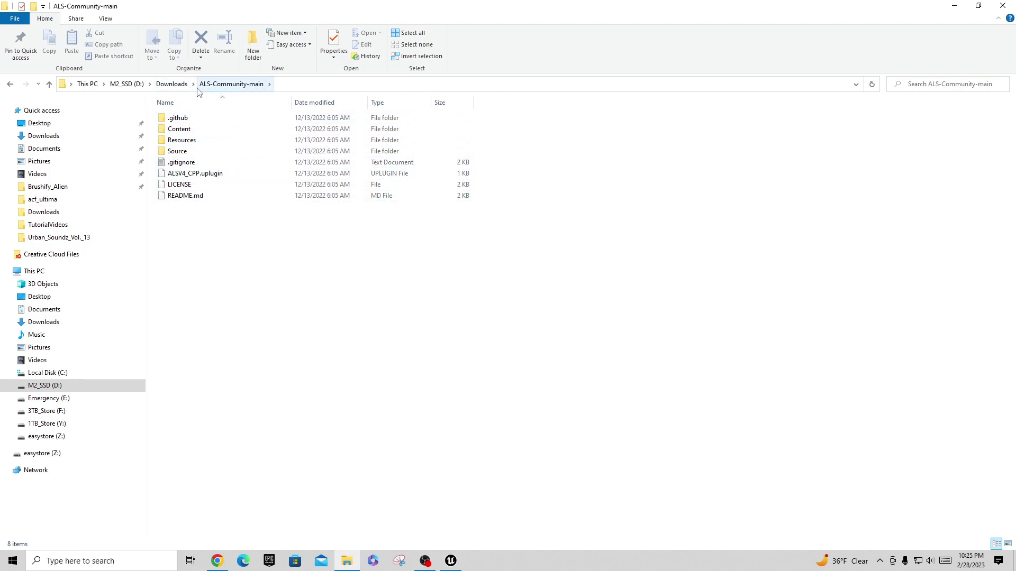
{"action": "left_click", "coordinate": [172, 83]}
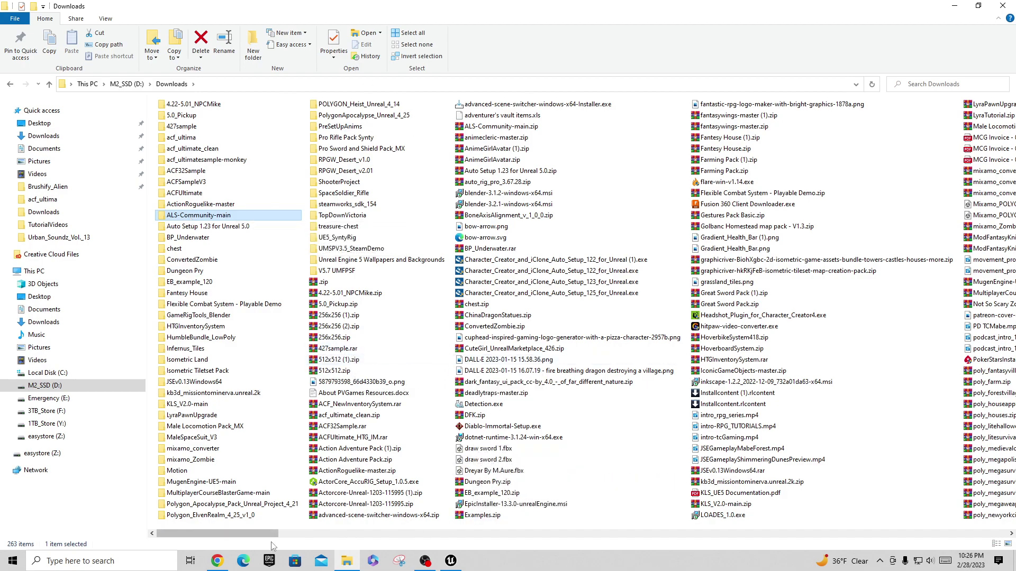
Launch Unreal Engine 5.1.1 from the Epic Games Launcher Library
{"action": "left_click", "coordinate": [275, 567]}
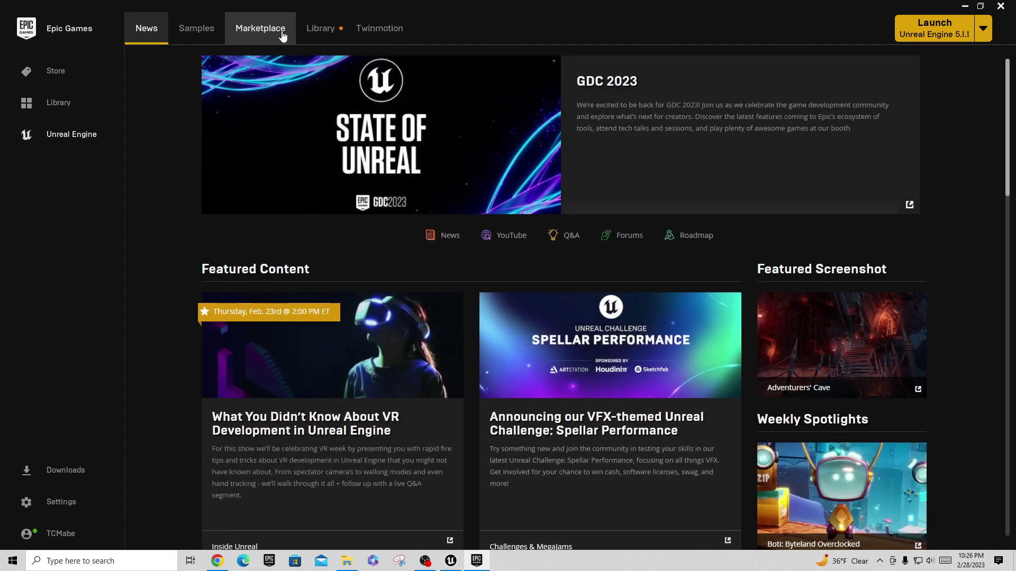
{"action": "left_click", "coordinate": [315, 32]}
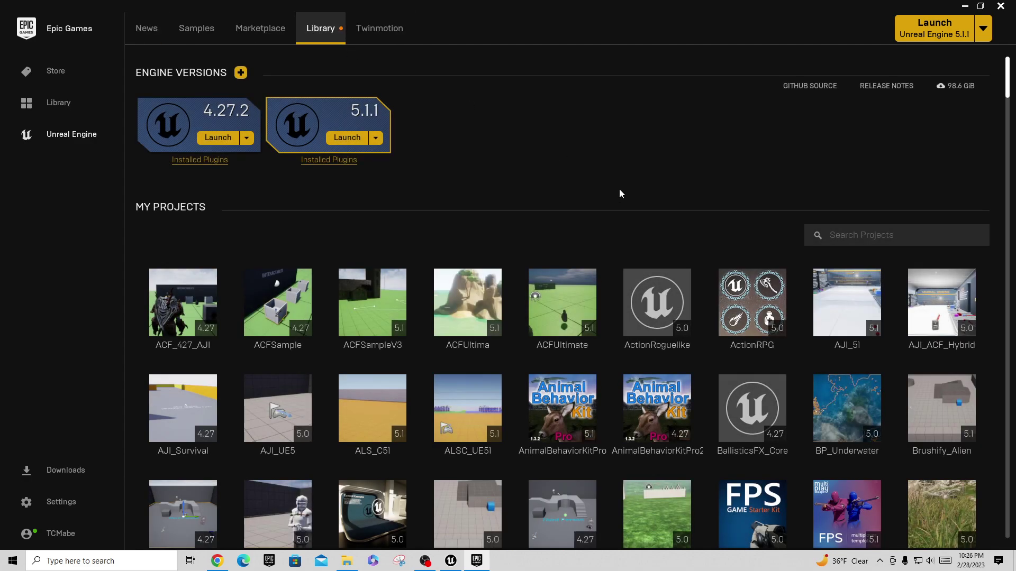
{"action": "left_click", "coordinate": [347, 137]}
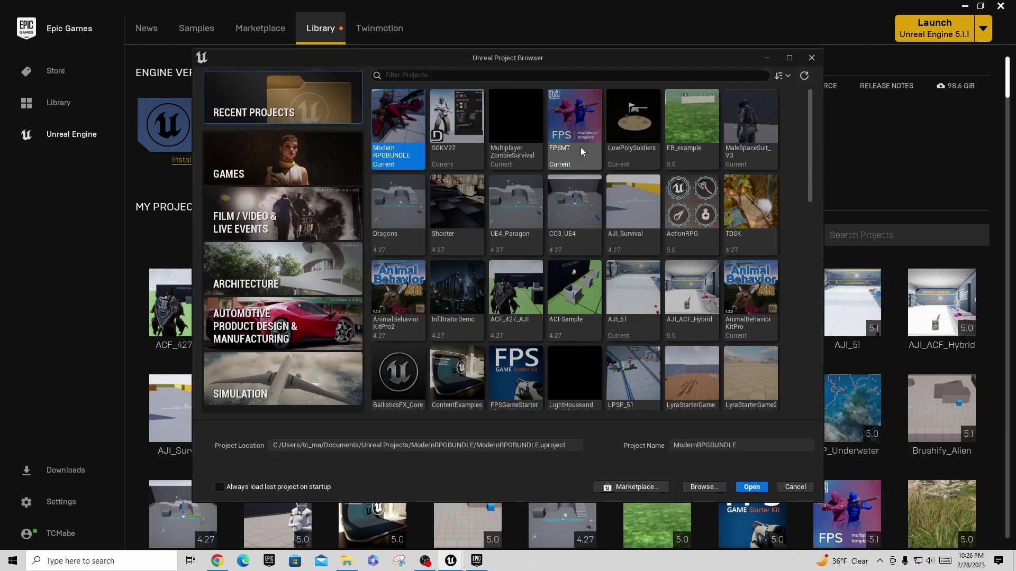
Create the C++ Third Person project ALSv4_Community on D:\ and switch to its Visual Studio solution
{"action": "left_click", "coordinate": [260, 175]}
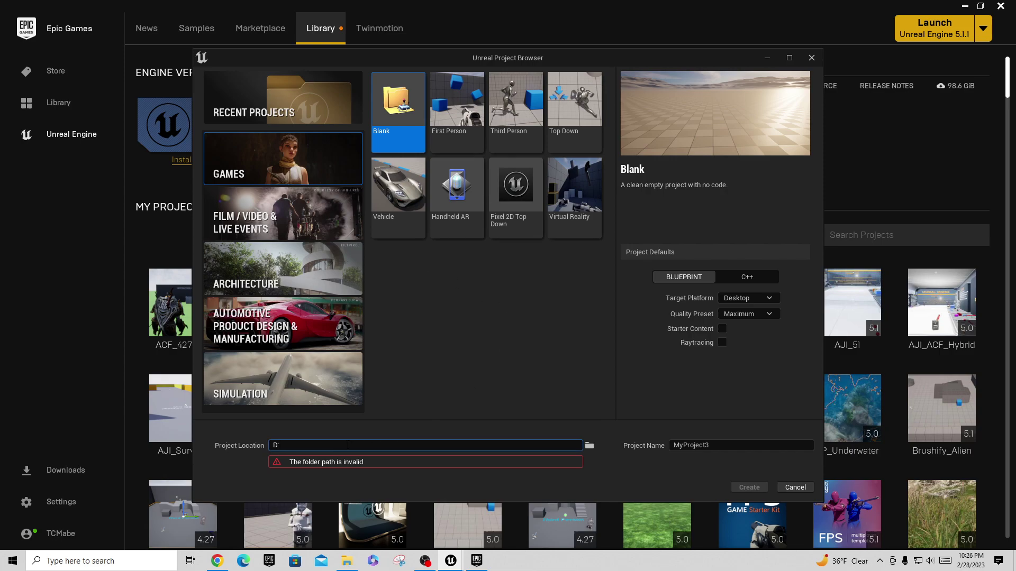
{"action": "type", "text": "\\"}
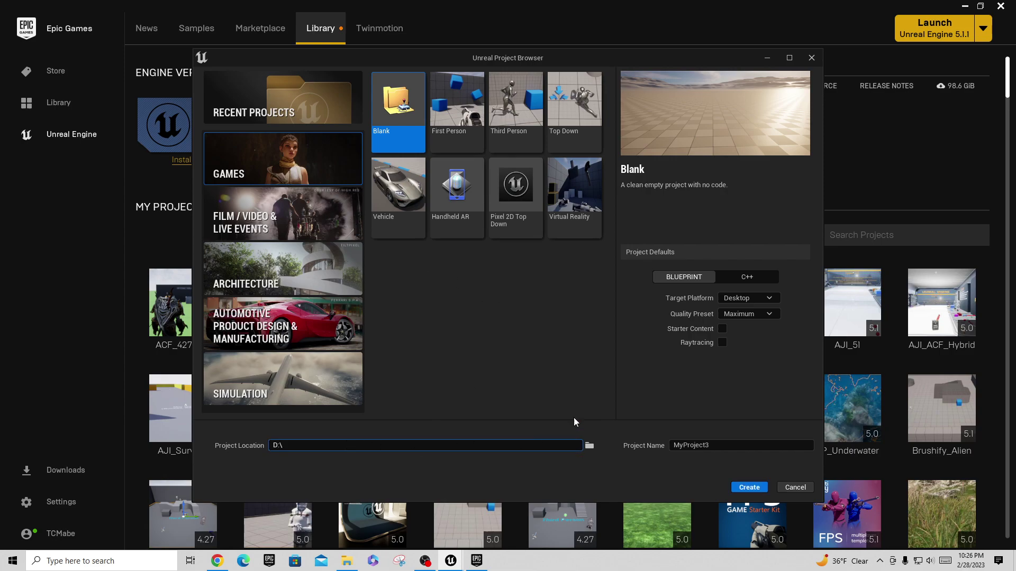
{"action": "left_click", "coordinate": [745, 277]}
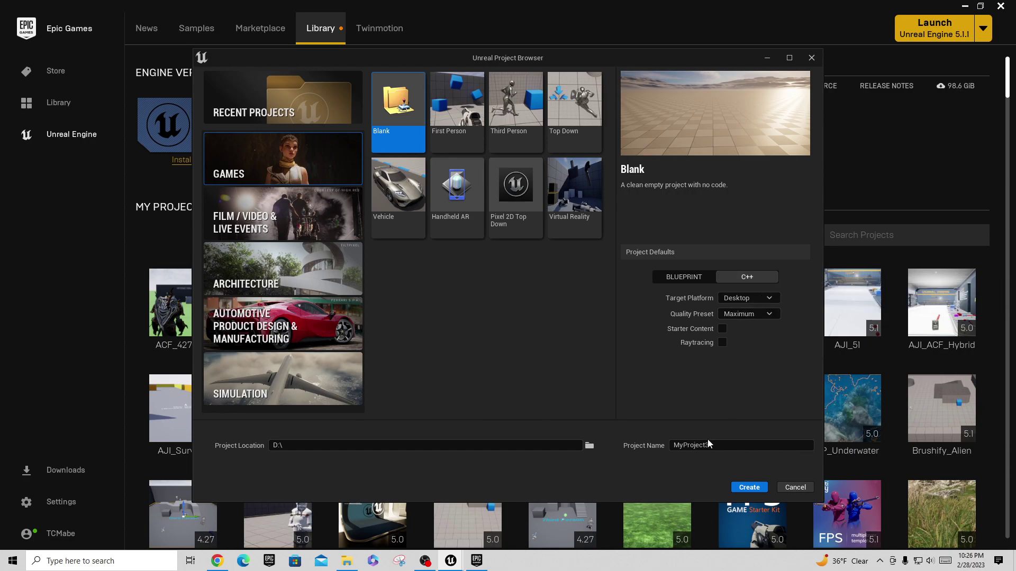
{"action": "left_click_drag", "start_coordinate": [709, 446], "coordinate": [673, 448]}
{"action": "type", "text": "ALSv4_Community"}
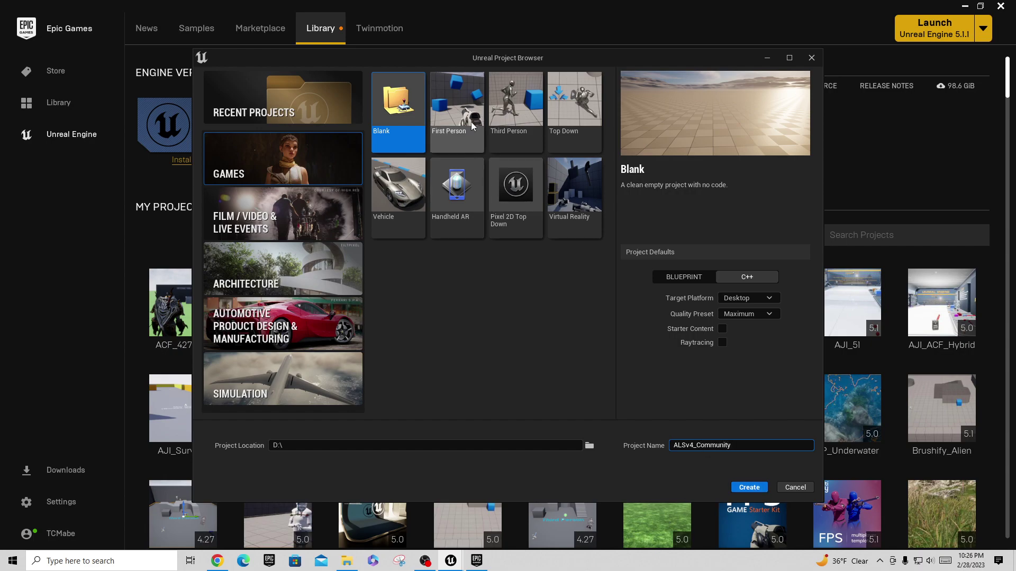
{"action": "left_click", "coordinate": [521, 114]}
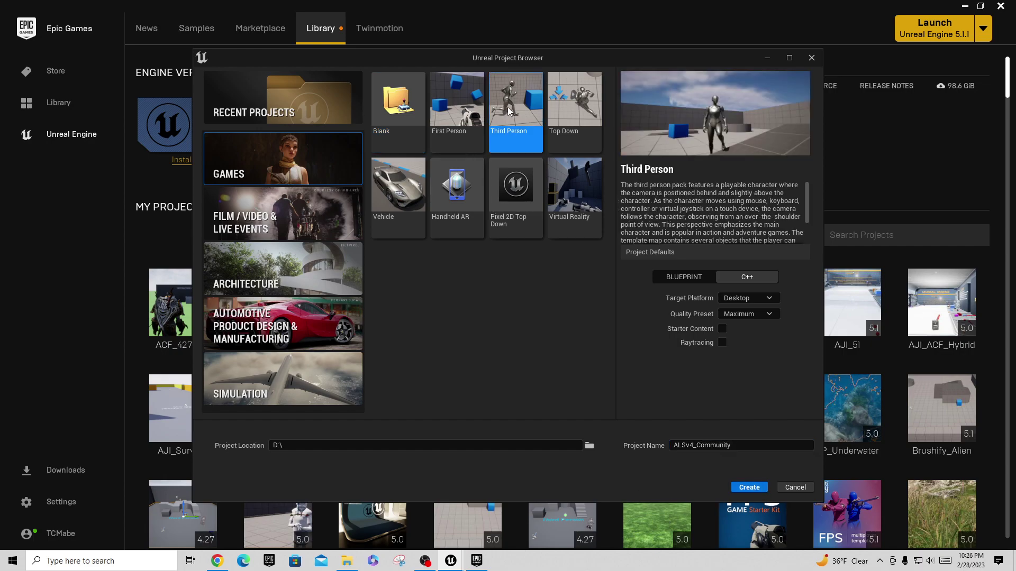
{"action": "left_click", "coordinate": [747, 277]}
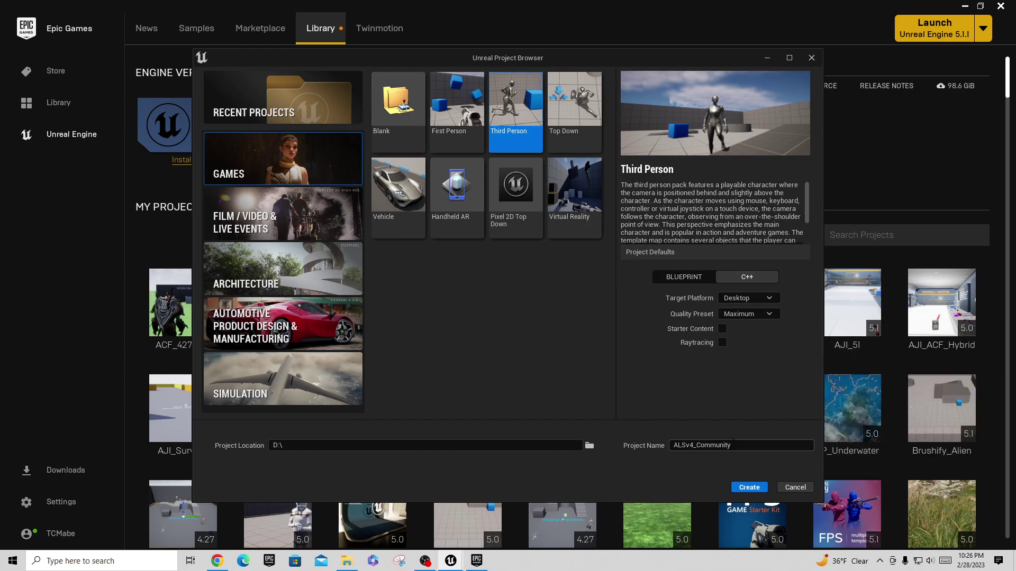
{"action": "left_click", "coordinate": [749, 487]}
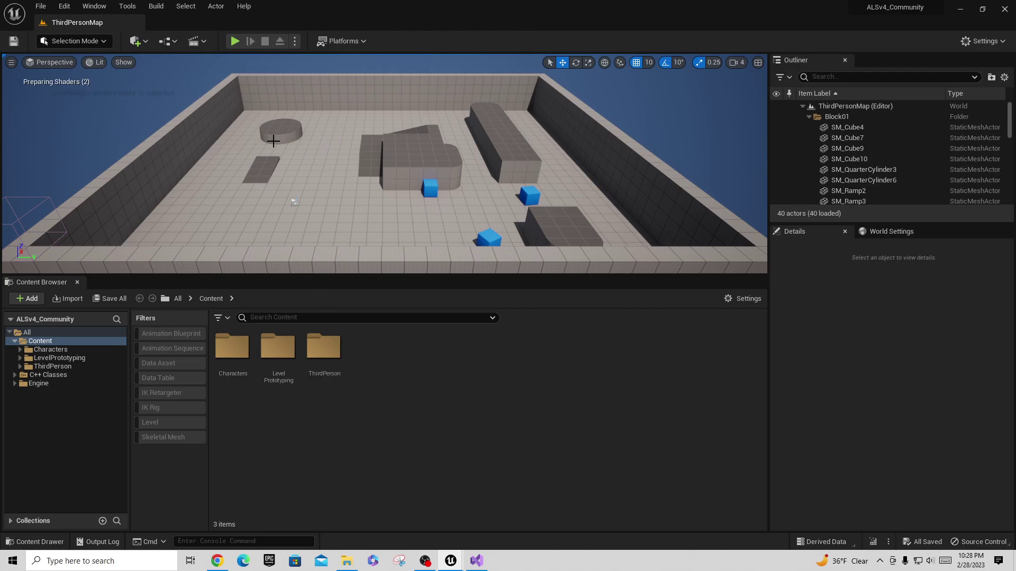
{"action": "left_click", "coordinate": [478, 560]}
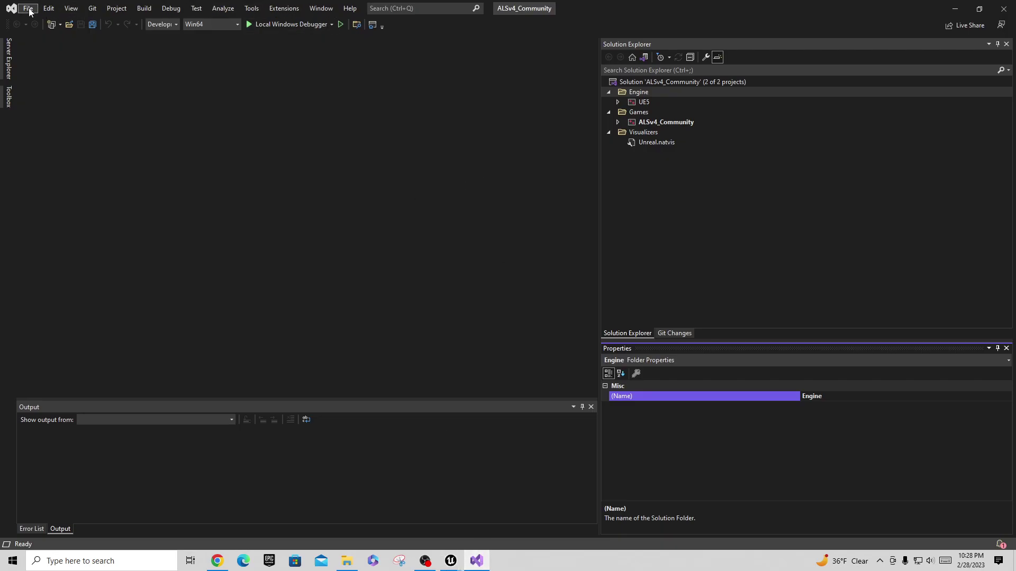
{"action": "left_click", "coordinate": [348, 9]}
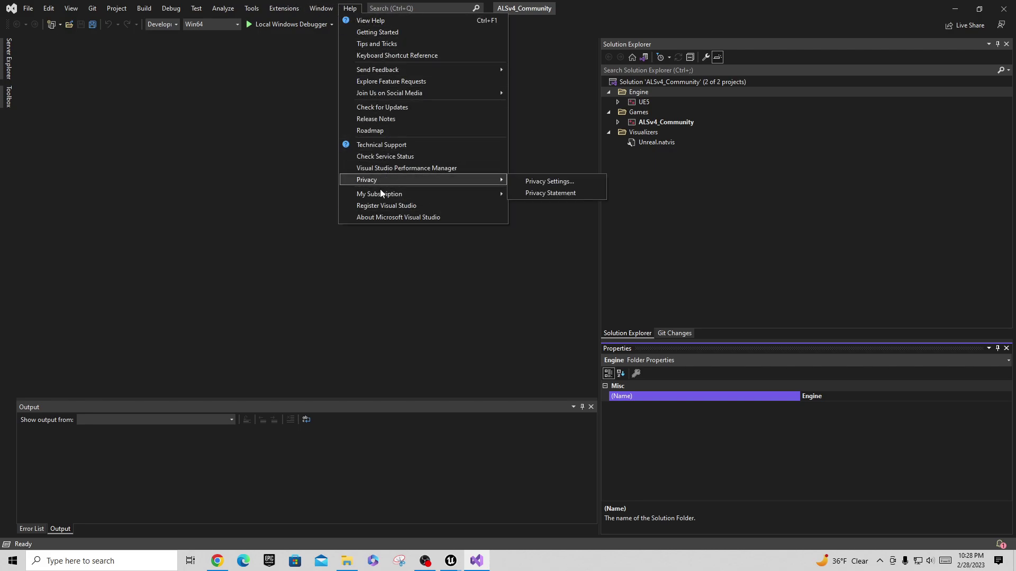
{"action": "left_click", "coordinate": [381, 218]}
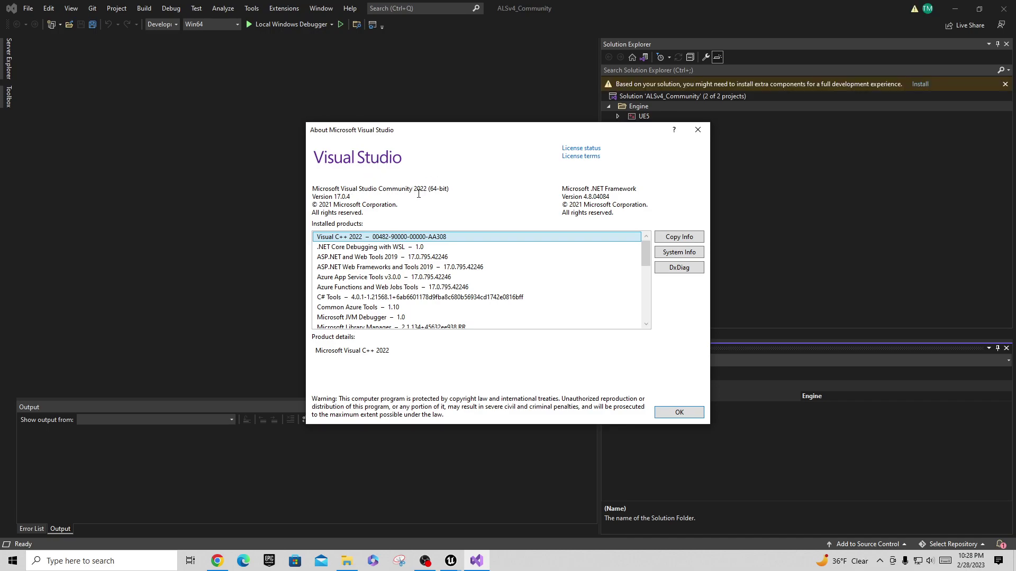
{"action": "scroll", "coordinate": [451, 298], "scroll_direction": "down", "scroll_amount": 1}
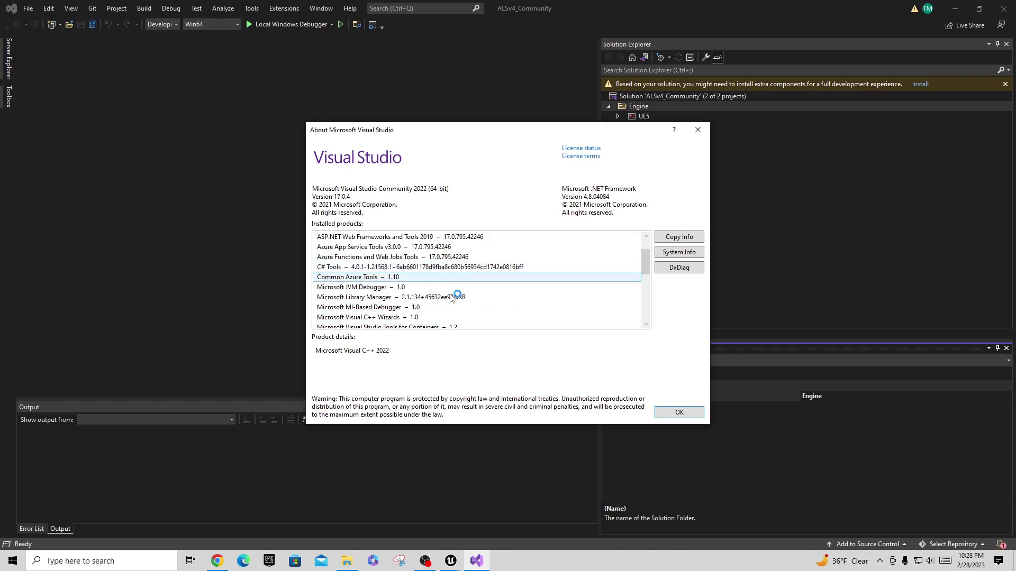
{"action": "scroll", "coordinate": [451, 298], "scroll_direction": "up", "scroll_amount": 1}
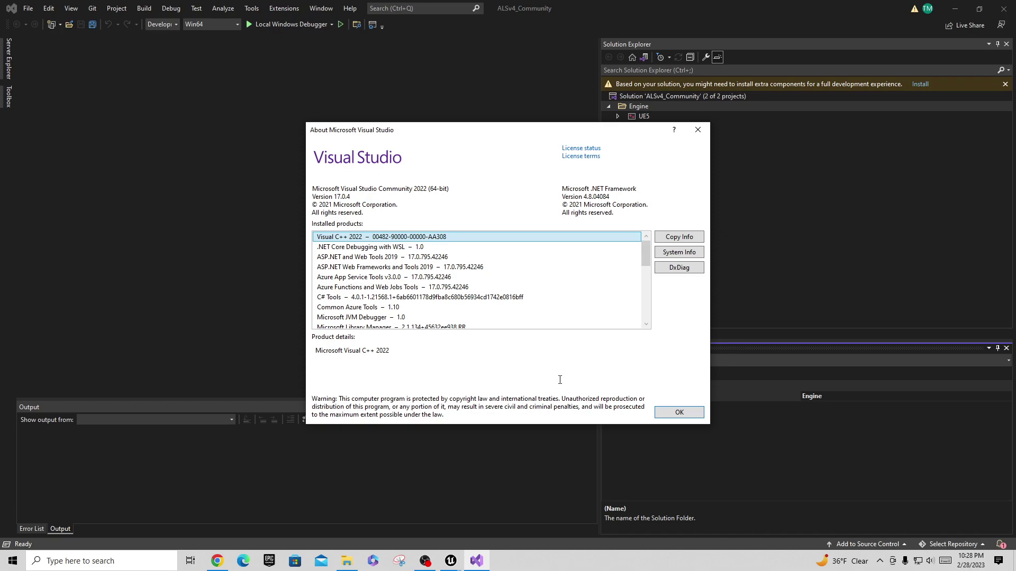
{"action": "left_click", "coordinate": [676, 411]}
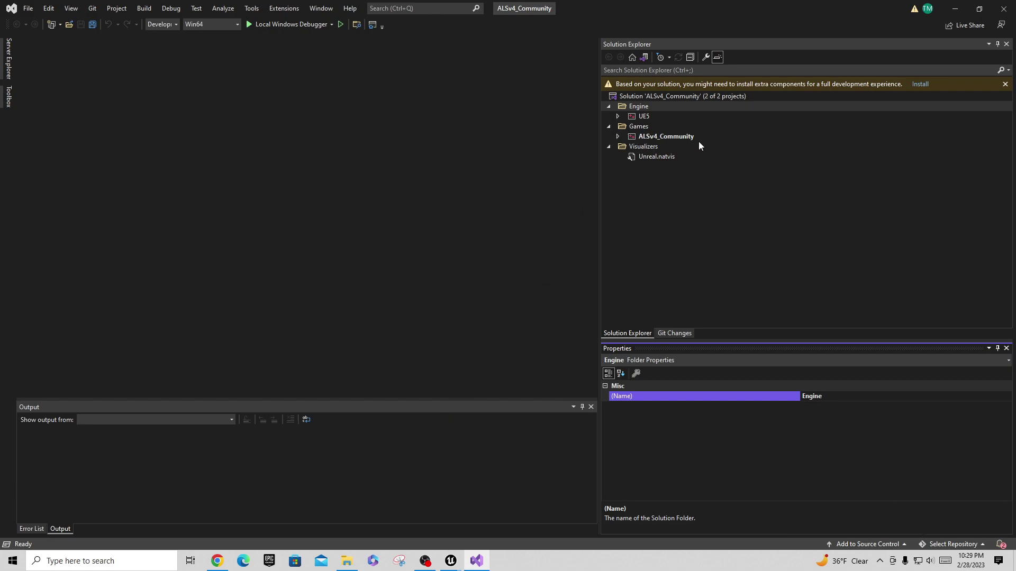
Close Visual Studio, the Unreal Editor and the Unreal project browser
{"action": "left_click", "coordinate": [617, 136]}
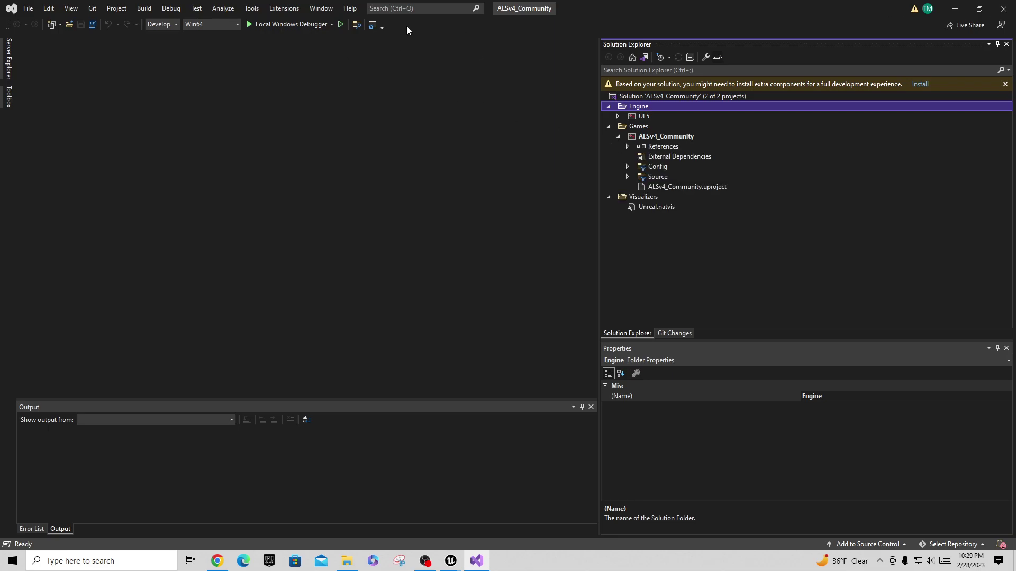
{"action": "left_click", "coordinate": [1004, 12]}
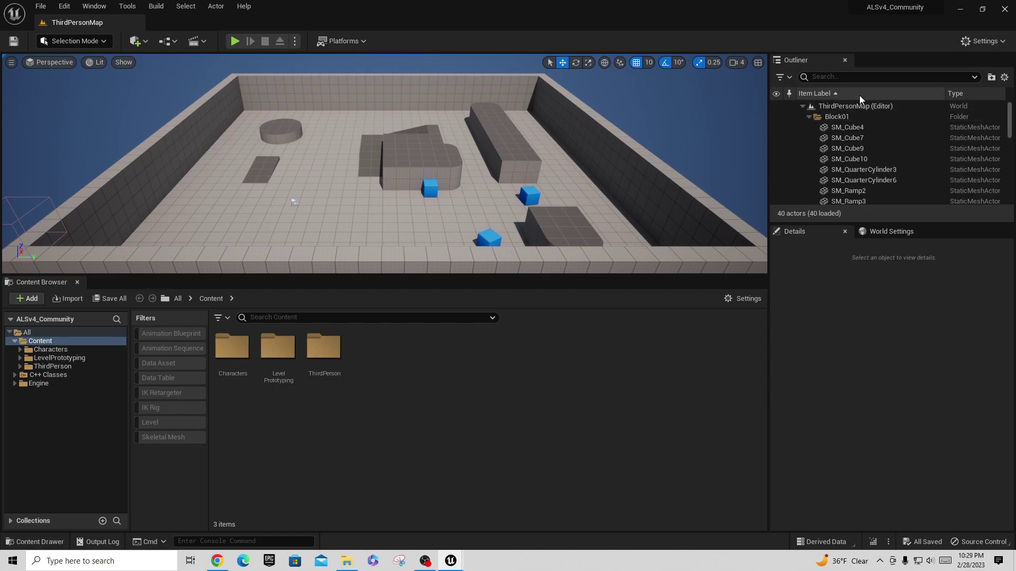
{"action": "left_click", "coordinate": [1003, 9]}
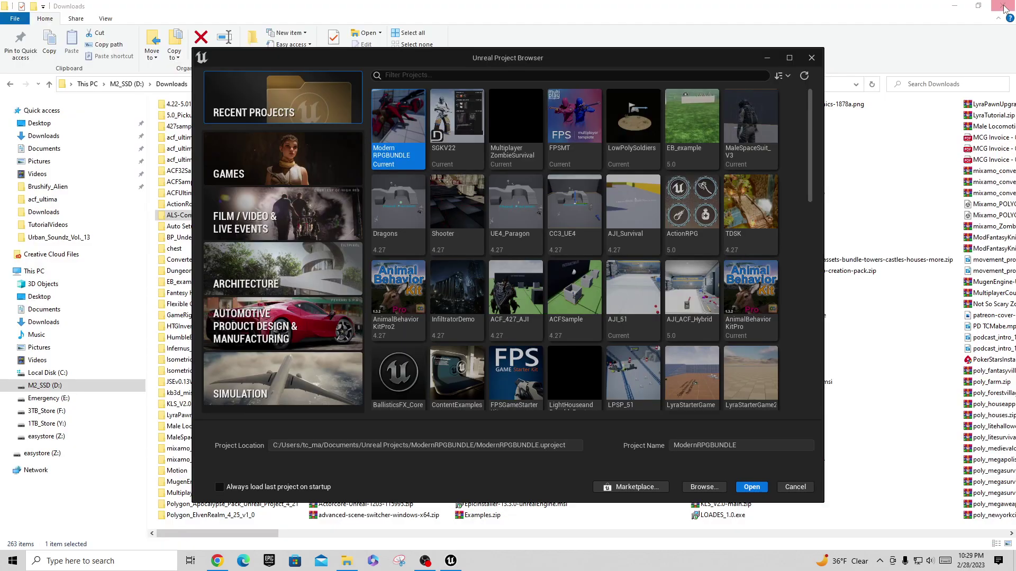
{"action": "left_click", "coordinate": [811, 58]}
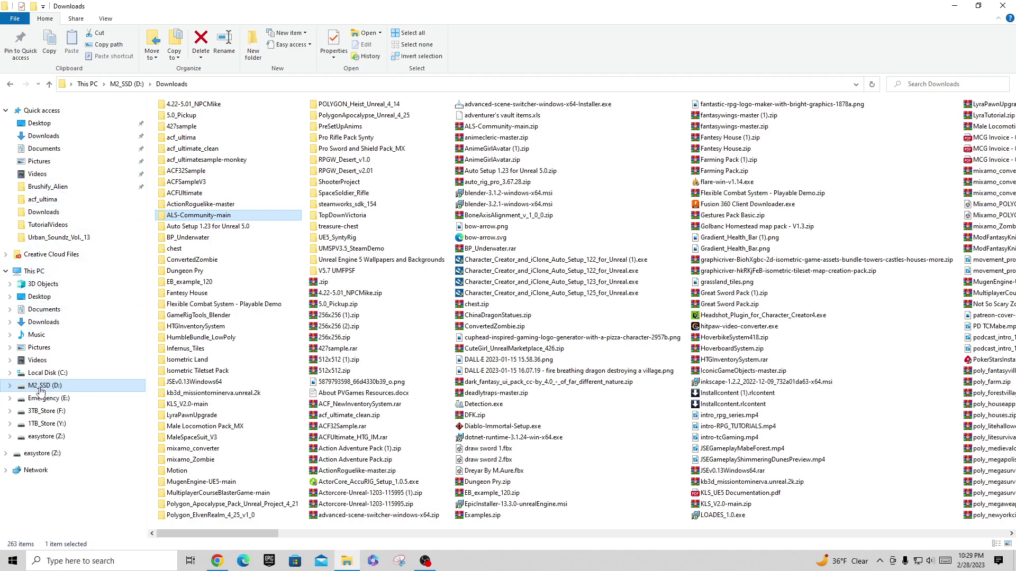
Copy the ALS-Community-main folder from Downloads
{"action": "double_click", "coordinate": [182, 216]}
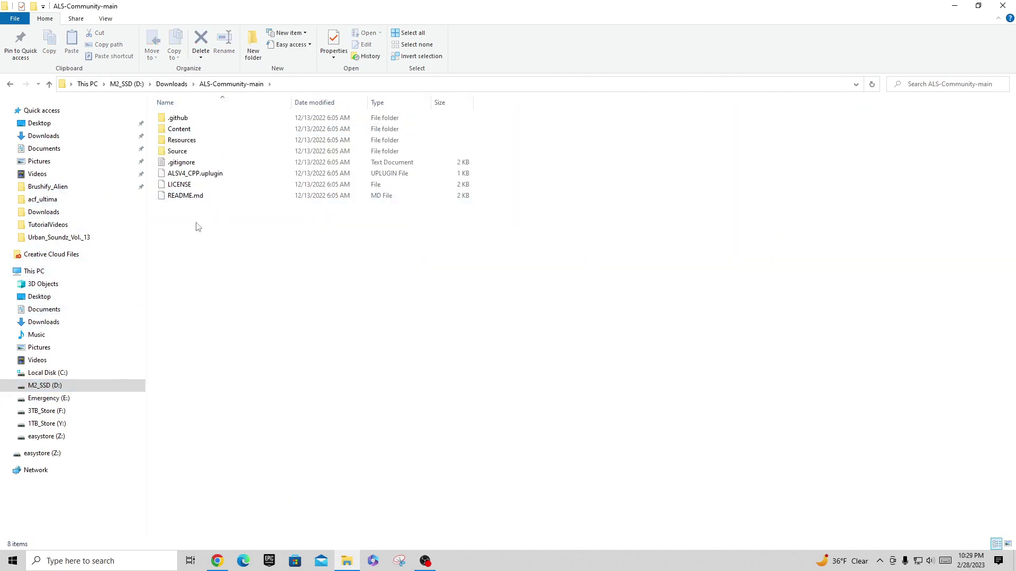
{"action": "left_click", "coordinate": [182, 84]}
{"action": "right_click", "coordinate": [191, 217]}
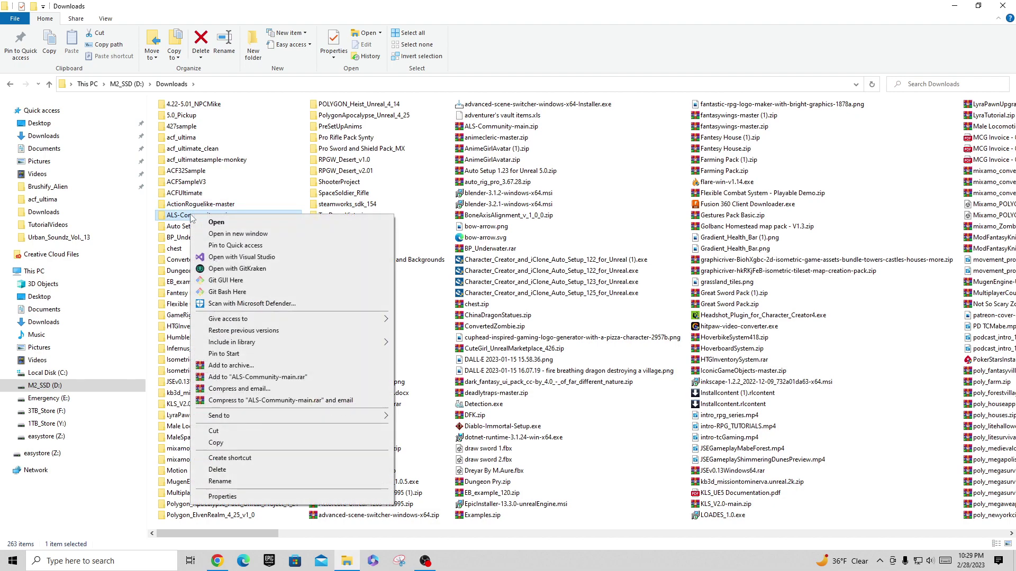
{"action": "left_click", "coordinate": [214, 443]}
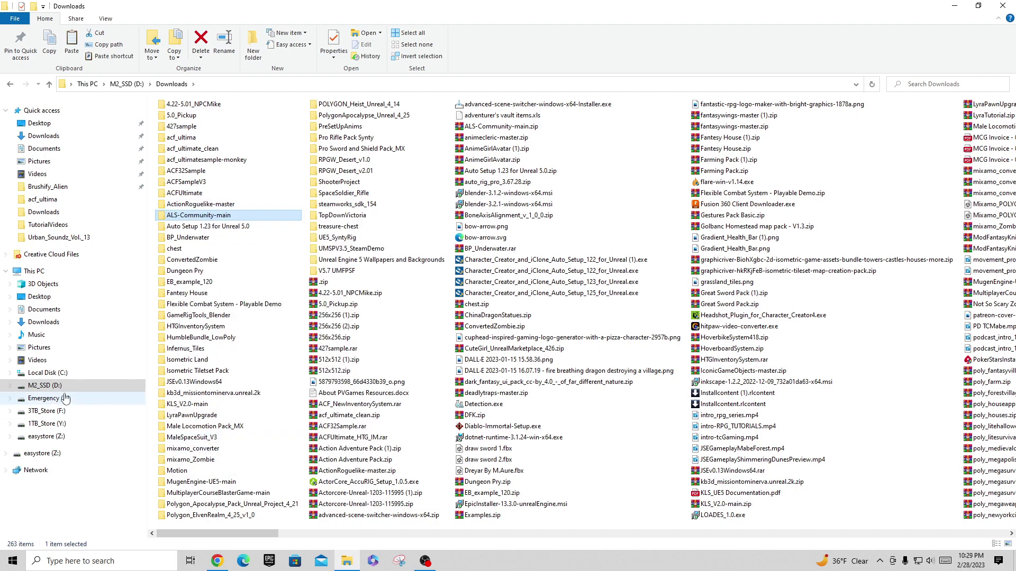
Create a new Plugins folder inside D:\ALSv4_Community
{"action": "left_click", "coordinate": [38, 360]}
{"action": "left_click", "coordinate": [43, 386]}
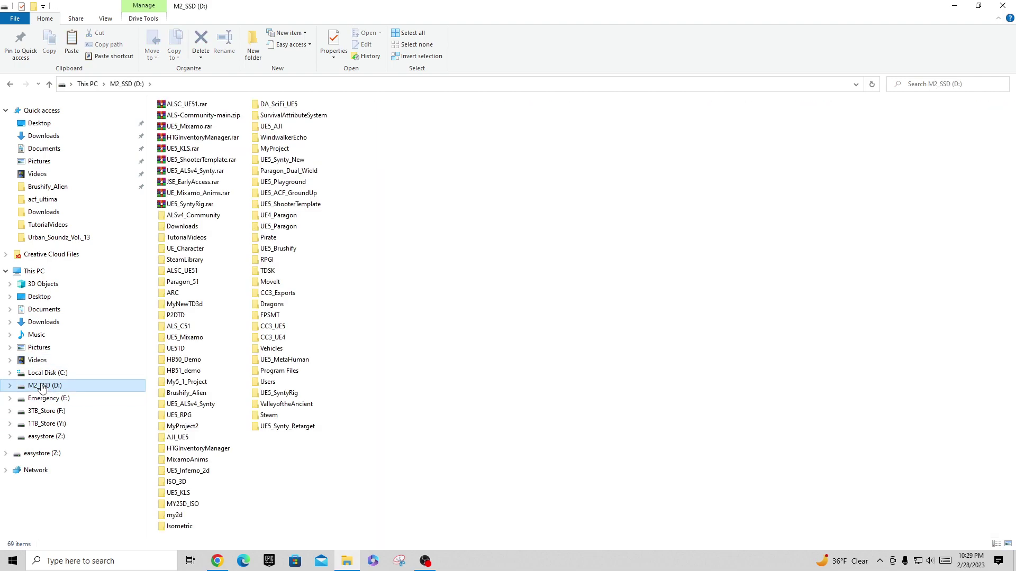
{"action": "left_click", "coordinate": [184, 219]}
{"action": "double_click", "coordinate": [184, 219]}
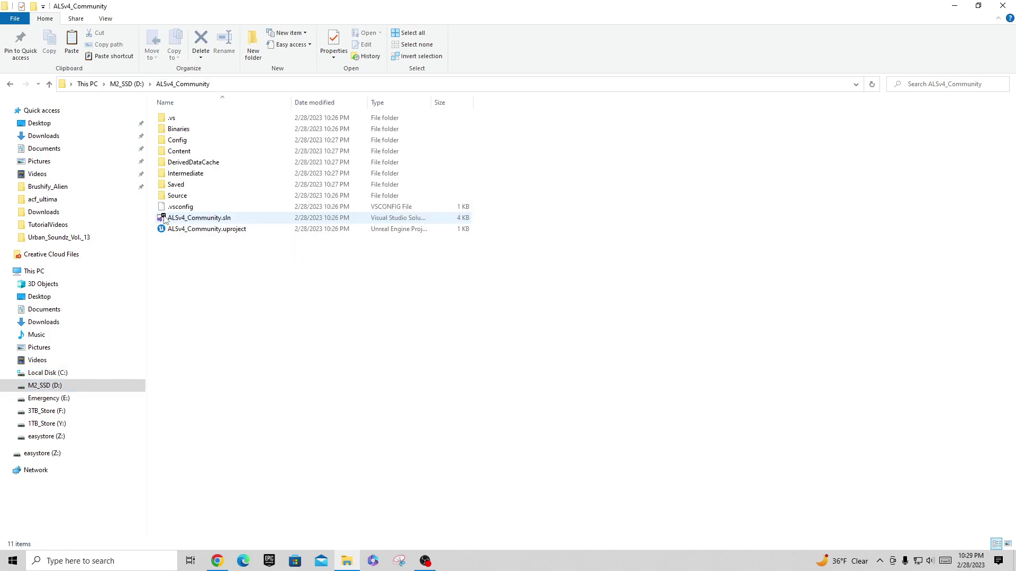
{"action": "right_click", "coordinate": [192, 281]}
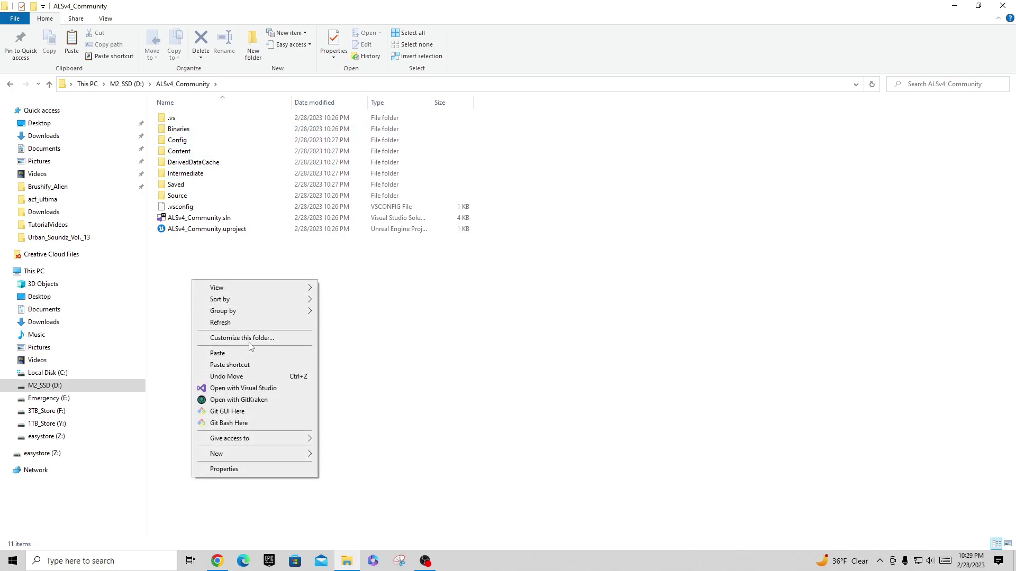
{"action": "mouse_move", "coordinate": [277, 453]}
{"action": "left_click", "coordinate": [341, 454]}
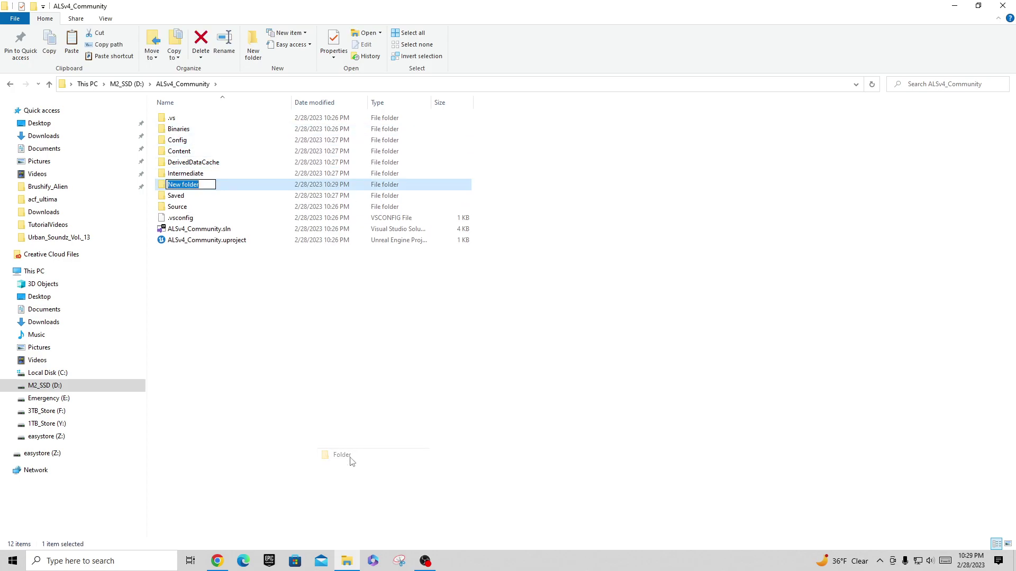
{"action": "type", "text": "Plugins"}
{"action": "key", "text": "Return"}
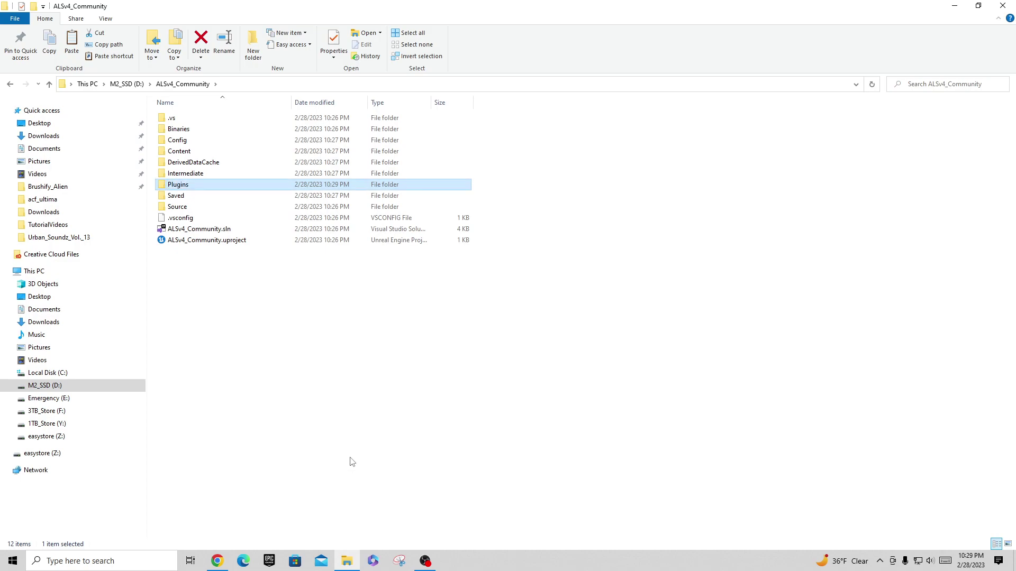
Paste ALS-Community-main into the Plugins folder and return to the project folder
{"action": "double_click", "coordinate": [166, 185]}
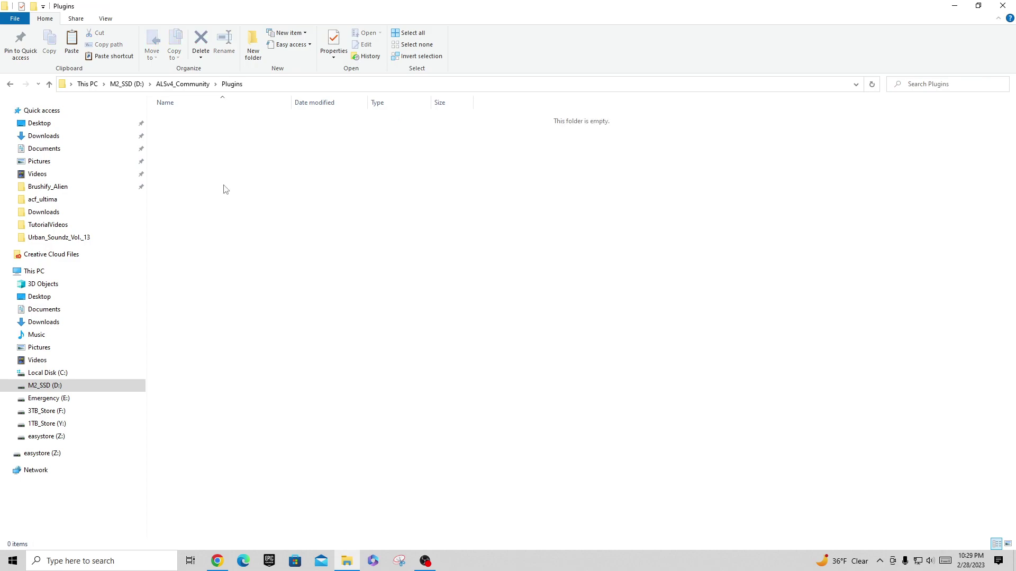
{"action": "right_click", "coordinate": [222, 186]}
{"action": "left_click", "coordinate": [259, 258]}
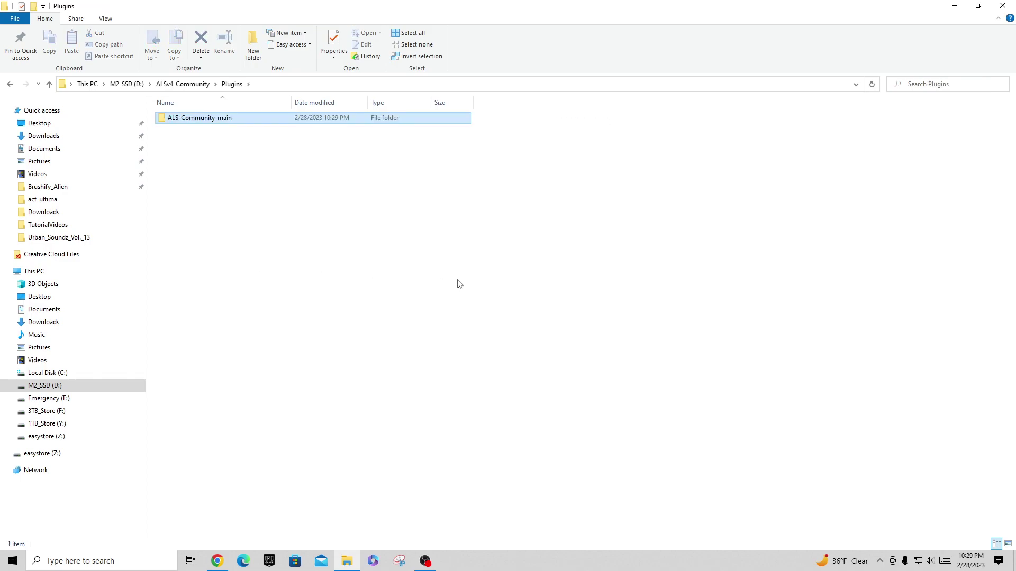
{"action": "left_click", "coordinate": [206, 140]}
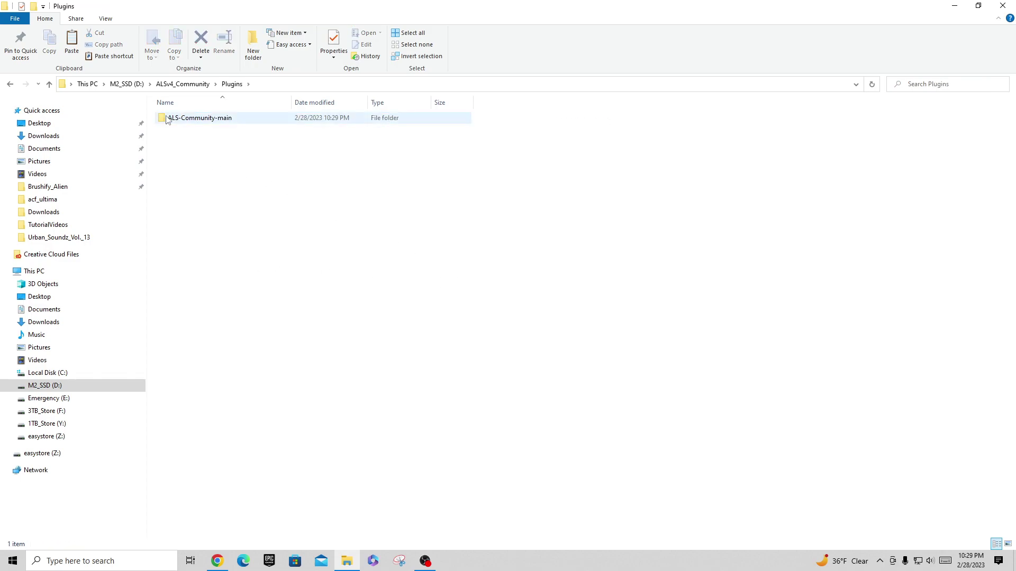
{"action": "left_click", "coordinate": [187, 88]}
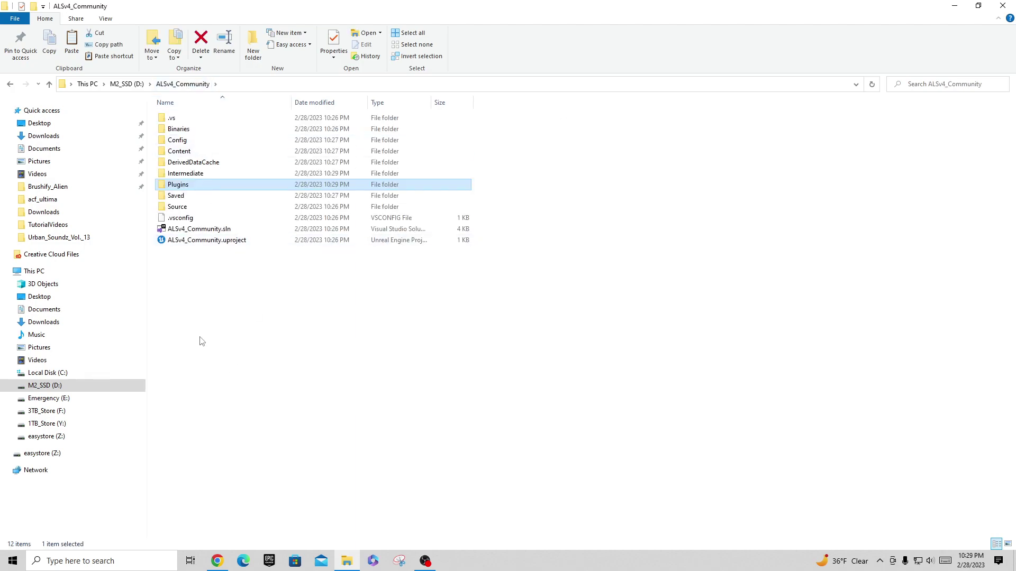
Delete ALSv4_Community.sln and regenerate Visual Studio project files from ALSv4_Community.uproject
{"action": "left_click", "coordinate": [200, 230]}
{"action": "key", "text": "Delete"}
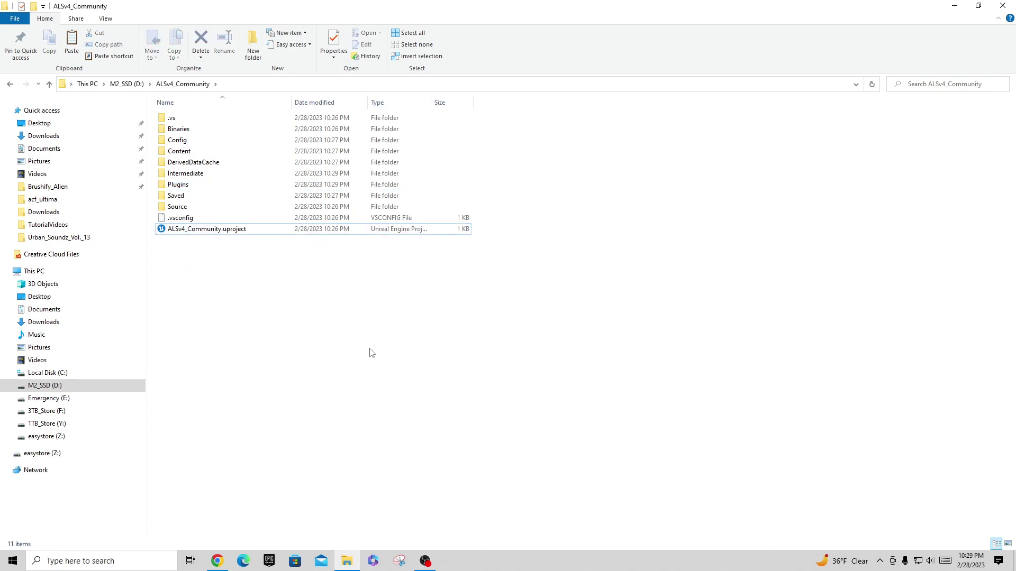
{"action": "right_click", "coordinate": [198, 233]}
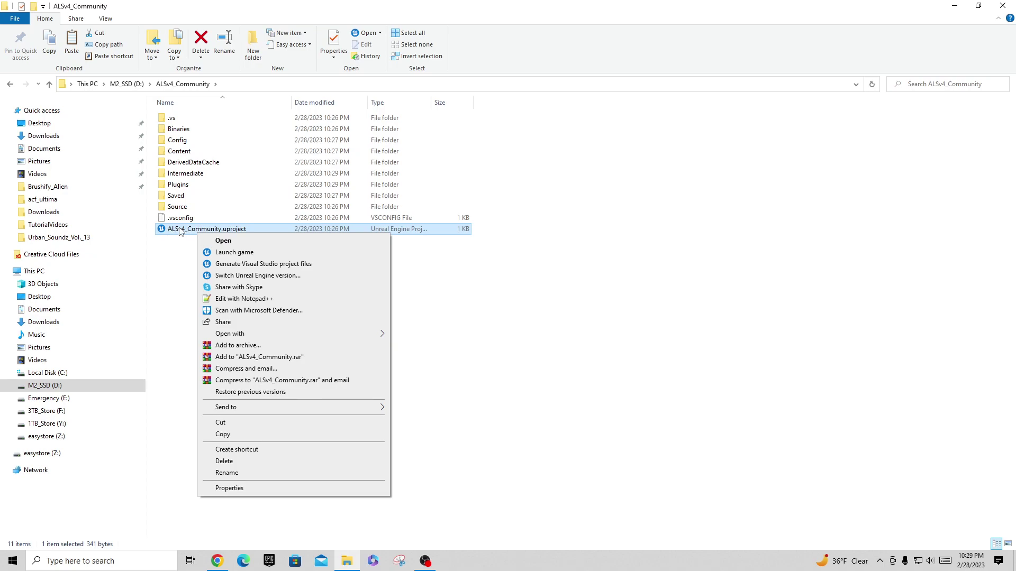
{"action": "left_click", "coordinate": [248, 264]}
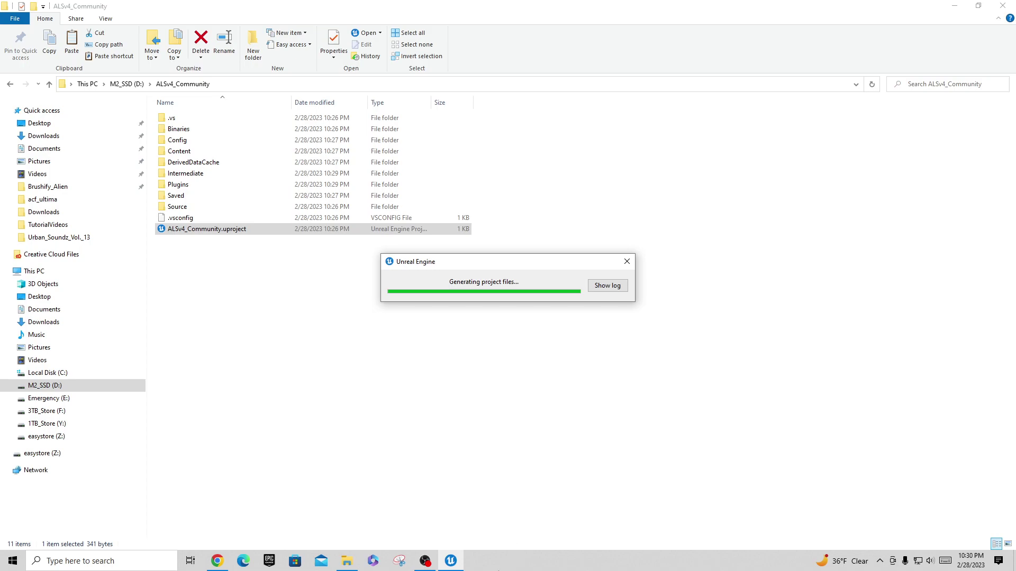
{"action": "mouse_move", "coordinate": [461, 564]}
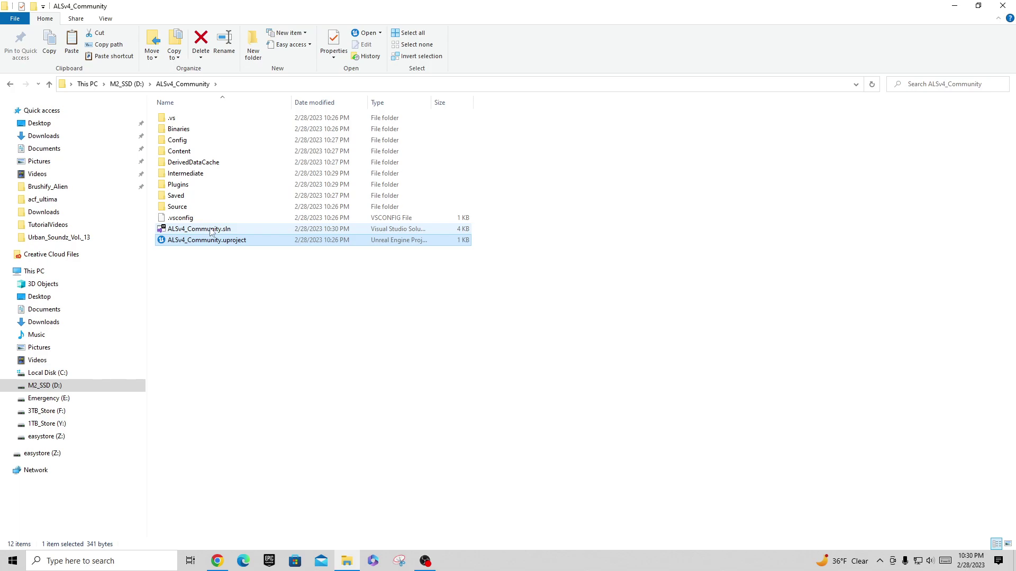
{"action": "left_click", "coordinate": [215, 231]}
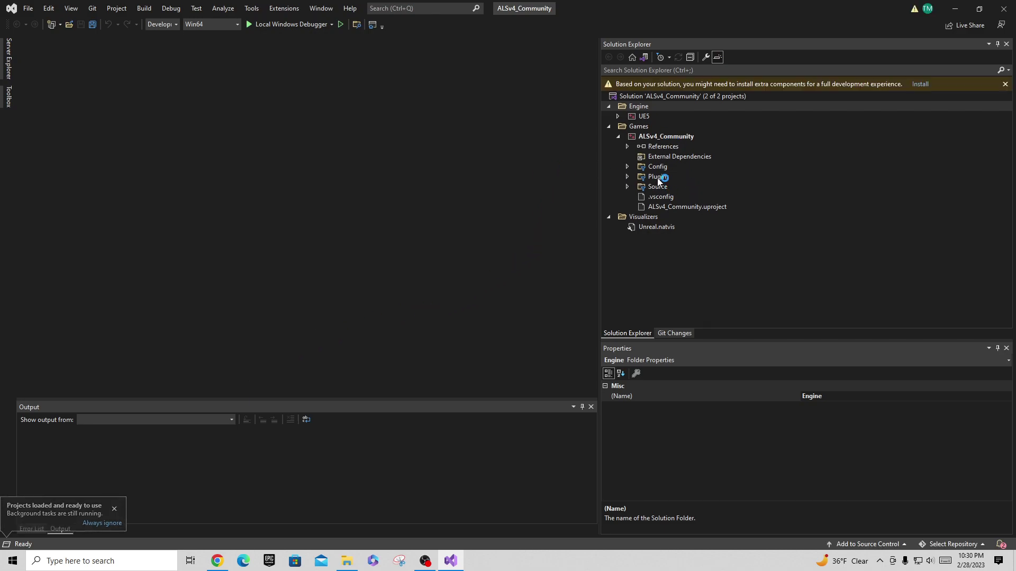
Build the ALSv4_Community solution, compiling ALSv4_CommunityEditor with the ALSV4_CPP plugin
{"action": "left_click", "coordinate": [141, 12]}
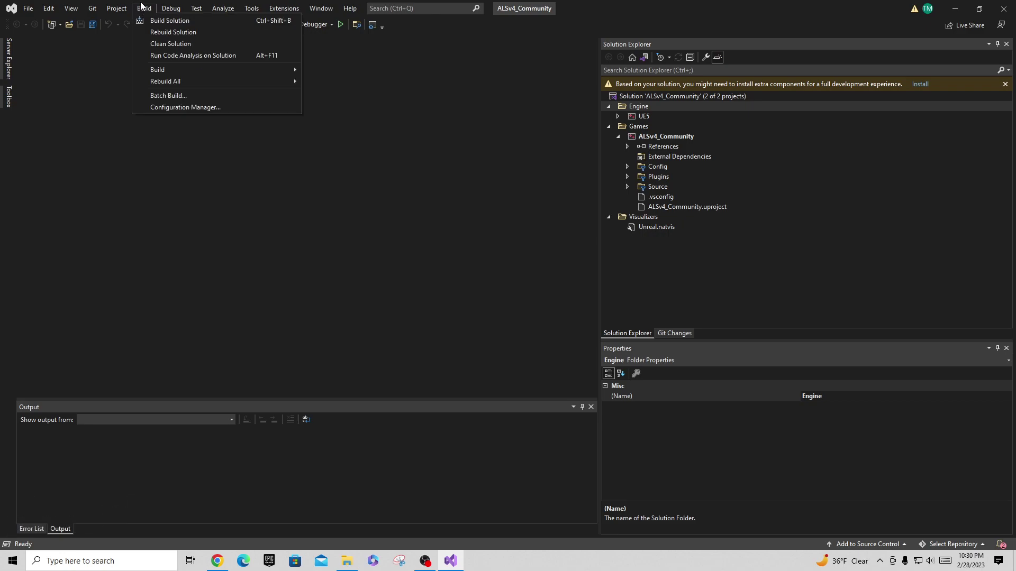
{"action": "left_click", "coordinate": [170, 20]}
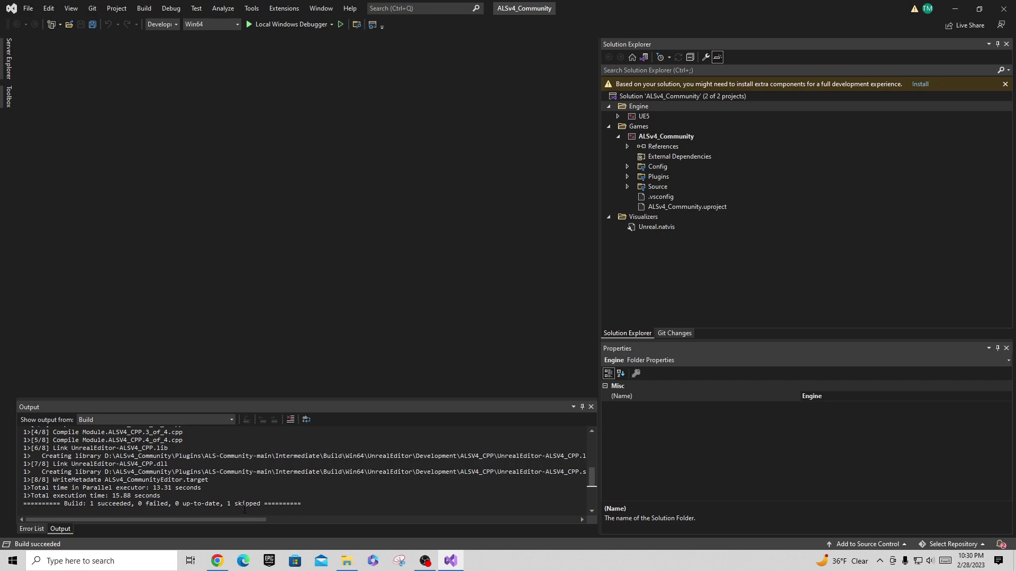
Close Visual Studio, open the ALSv4_Community project in Unreal, and enable Show Plugin Content
{"action": "left_click", "coordinate": [1005, 9]}
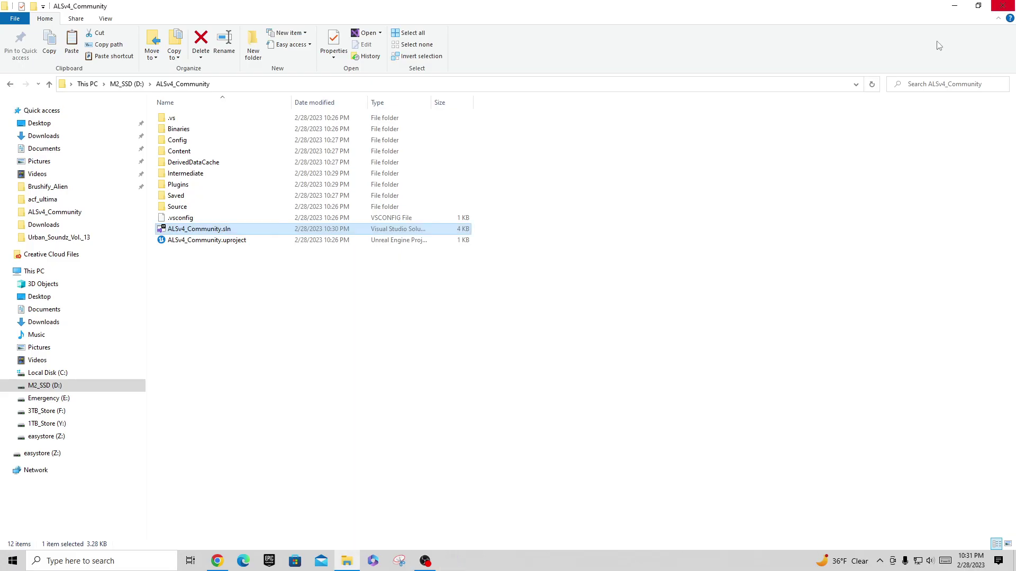
{"action": "double_click", "coordinate": [230, 241]}
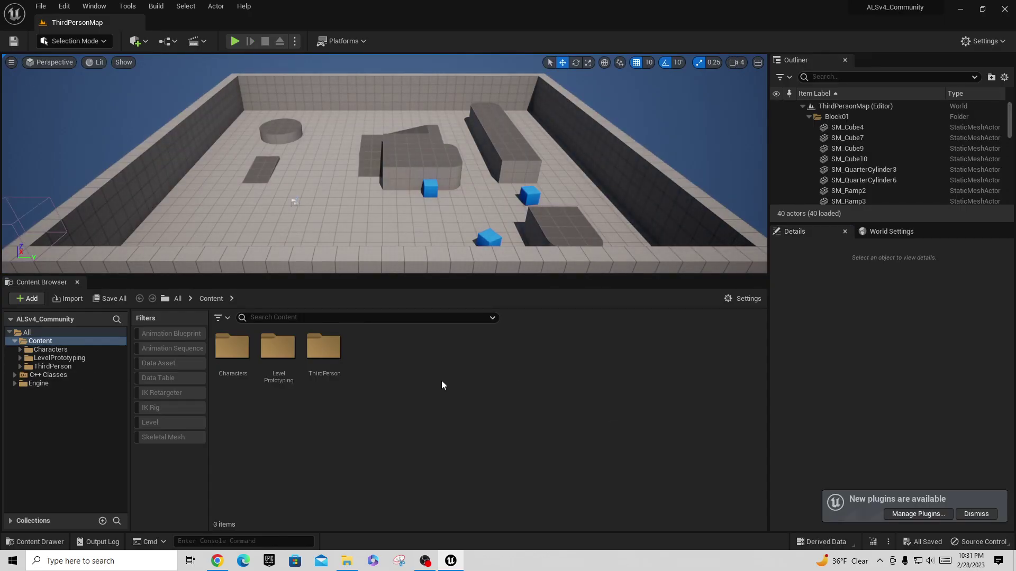
{"action": "left_click", "coordinate": [736, 298]}
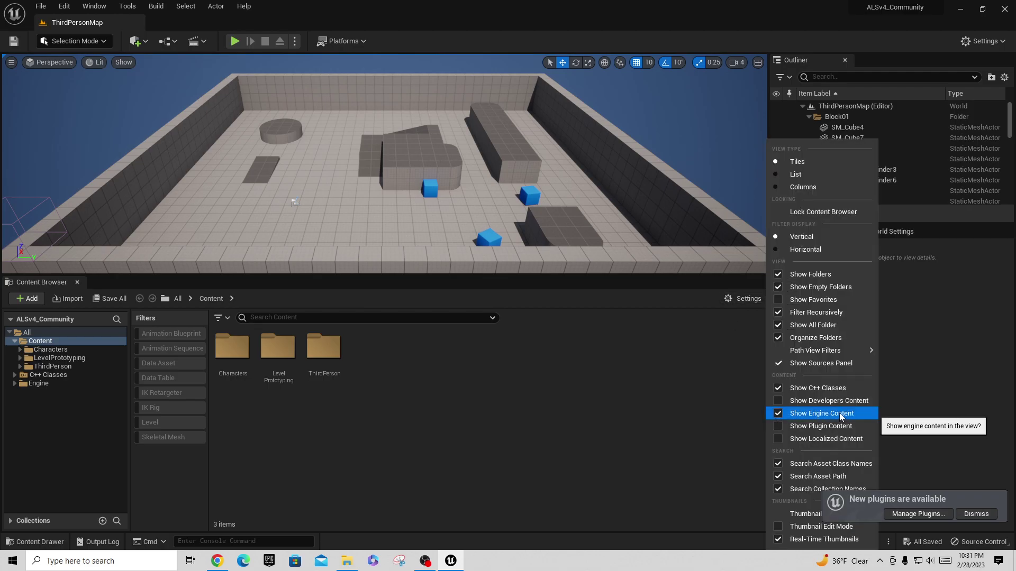
{"action": "left_click", "coordinate": [778, 427]}
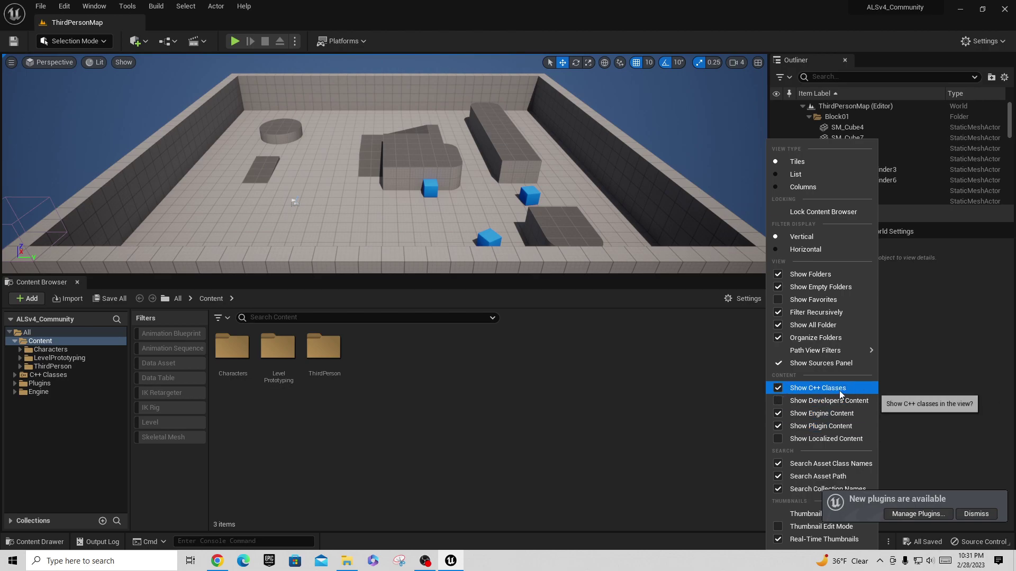
{"action": "left_click", "coordinate": [662, 409]}
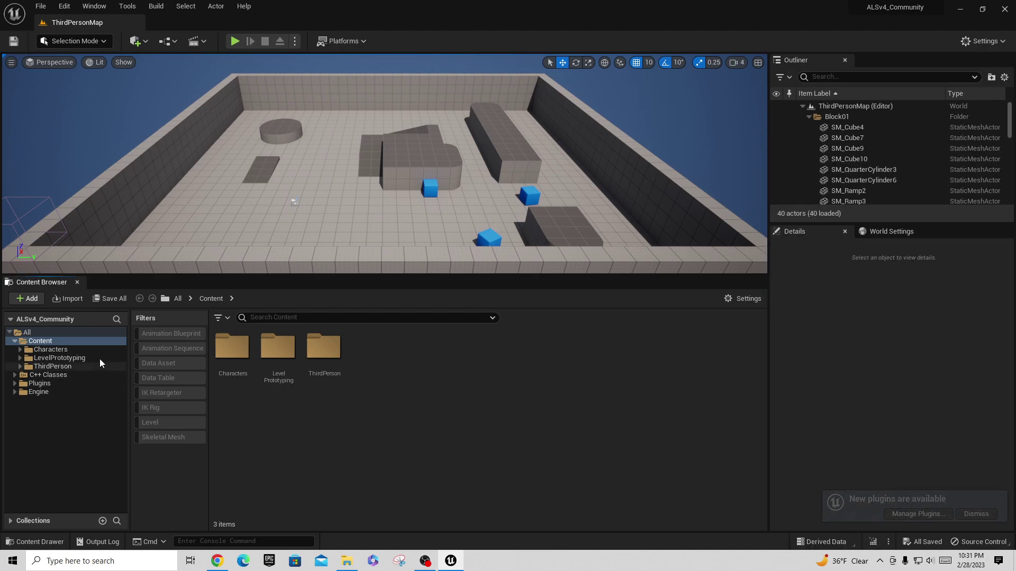
Expand the Plugins folder, widen the folder tree, open the plugin's Blueprints folder, and enlarge the viewport
{"action": "left_click", "coordinate": [15, 384]}
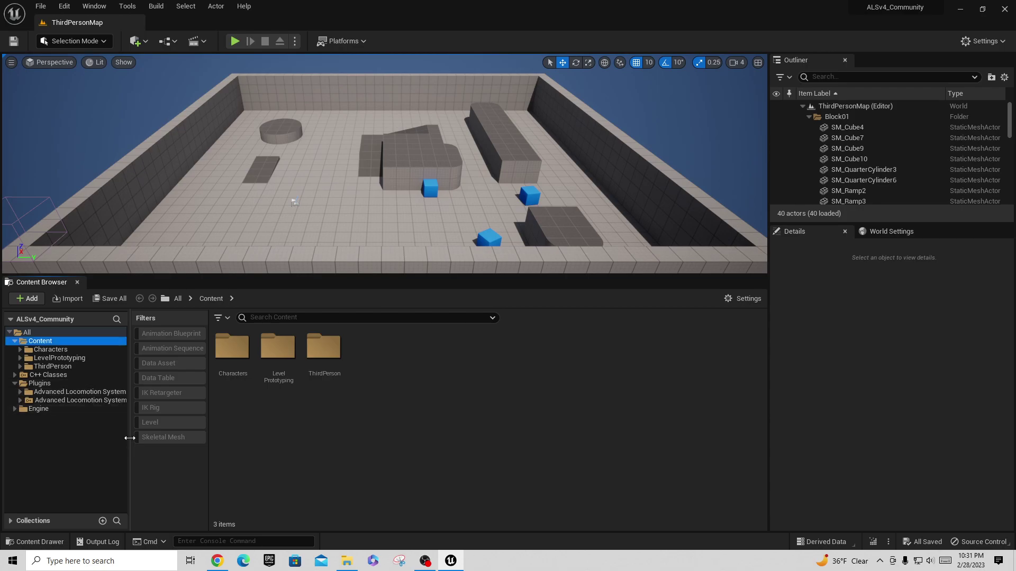
{"action": "left_click_drag", "start_coordinate": [130, 438], "coordinate": [227, 435]}
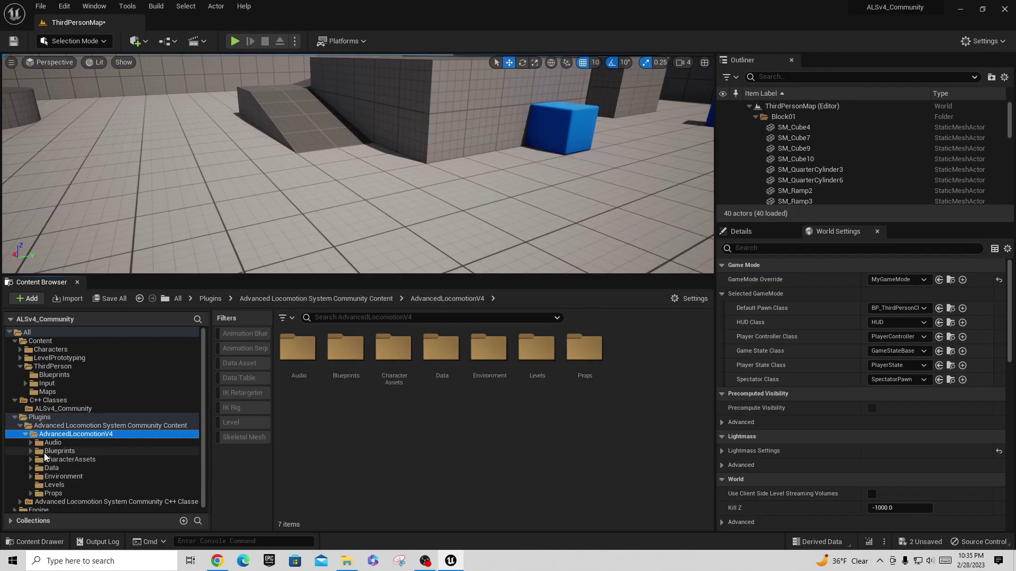
{"action": "left_click", "coordinate": [44, 452]}
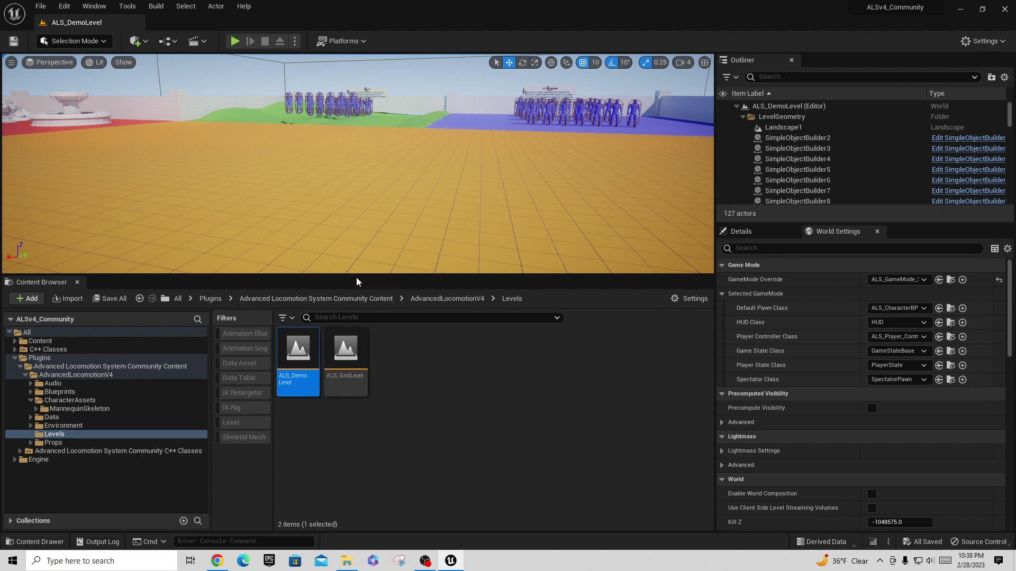
{"action": "left_click_drag", "start_coordinate": [357, 281], "coordinate": [356, 362]}
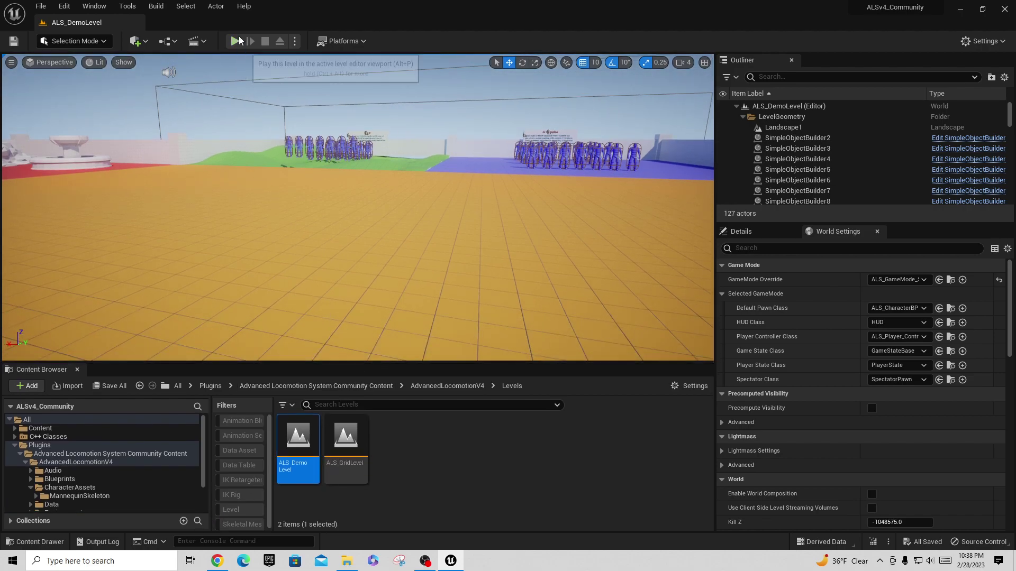
Start playing the ALS demo level full-screen and run the mannequin forward
{"action": "left_click", "coordinate": [235, 41]}
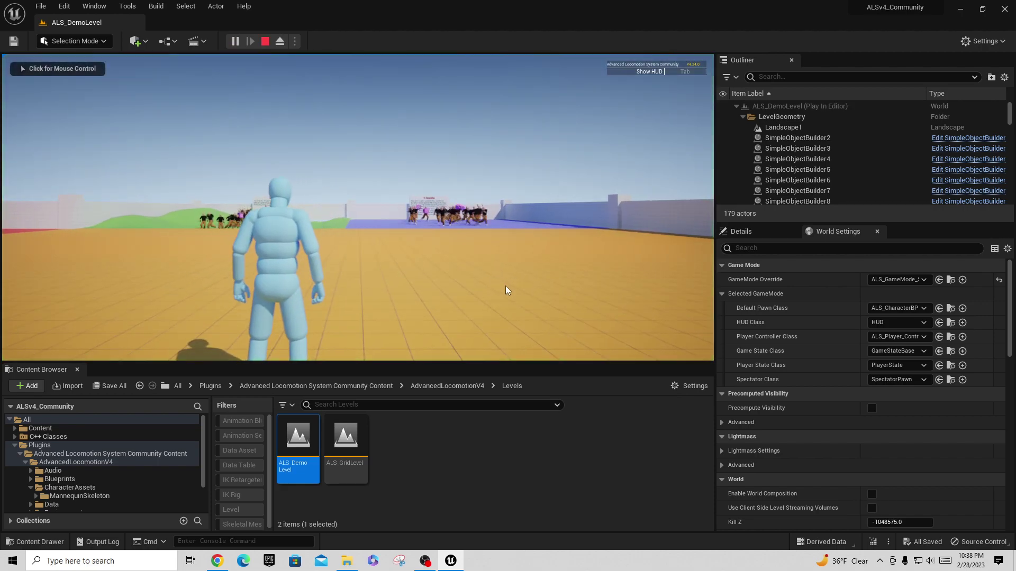
{"action": "key", "text": "F11"}
{"action": "key", "text": "w"}
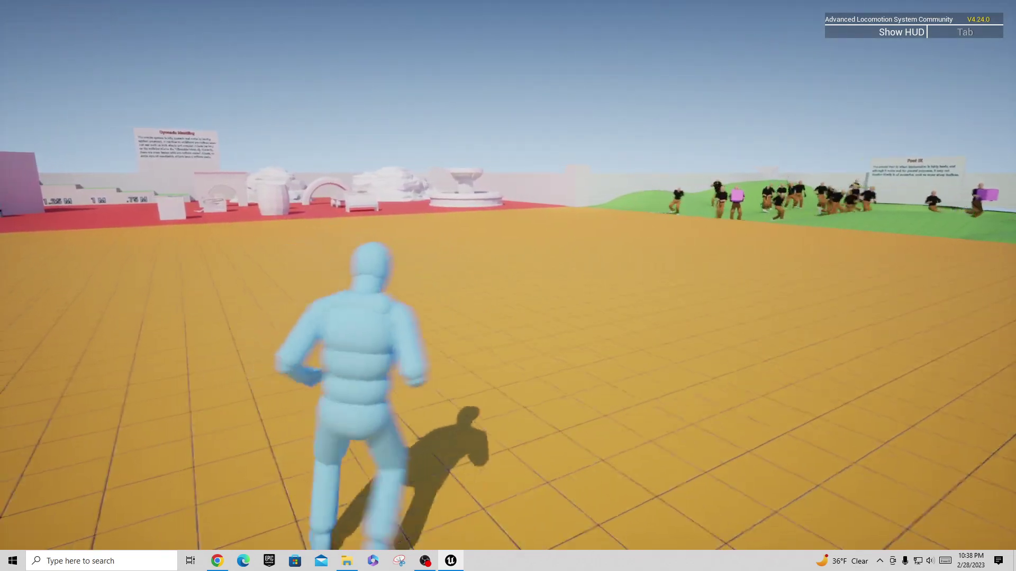
Switch the character's overlay state to Rifle, then run toward the blue area
{"action": "key", "text": "q"}
{"action": "scroll", "coordinate": [529, 344], "scroll_direction": "down", "scroll_amount": 5}
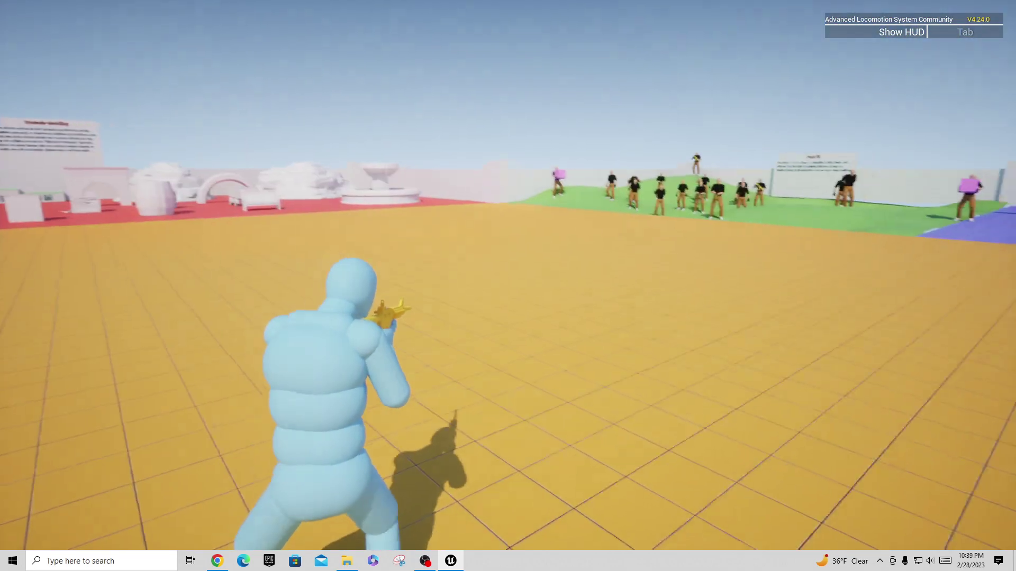
{"action": "key", "text": "q"}
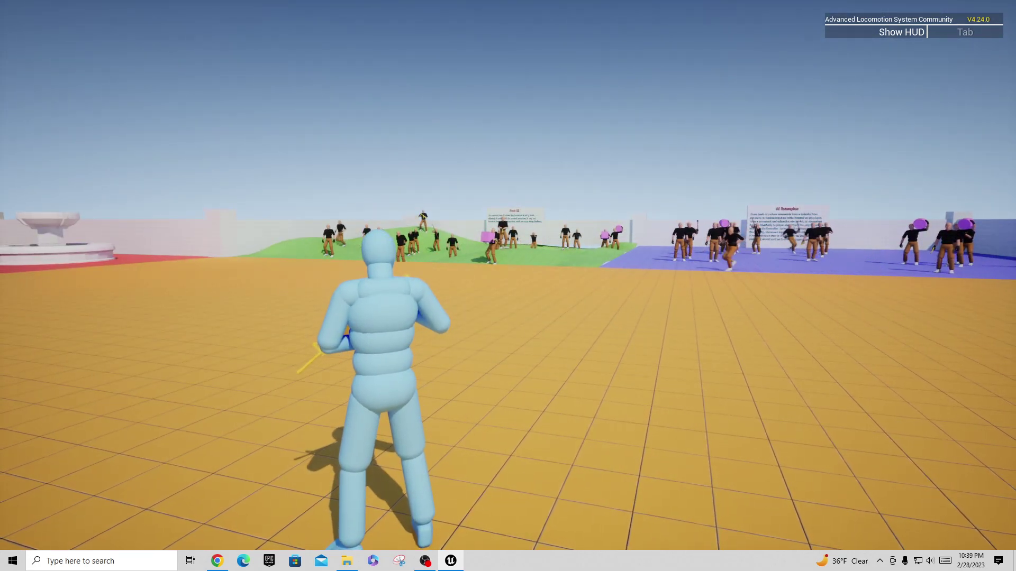
{"action": "key", "text": "w"}
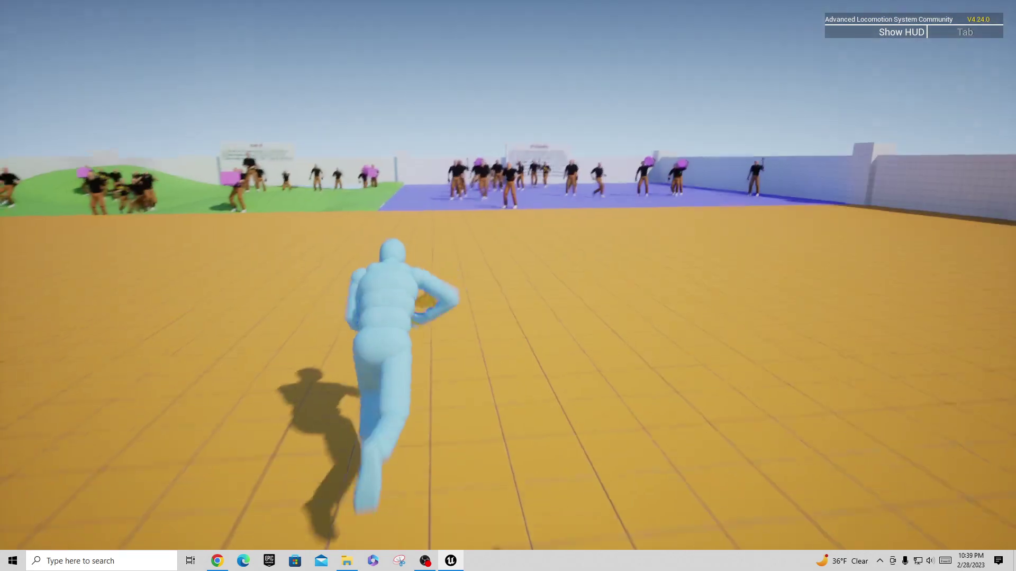